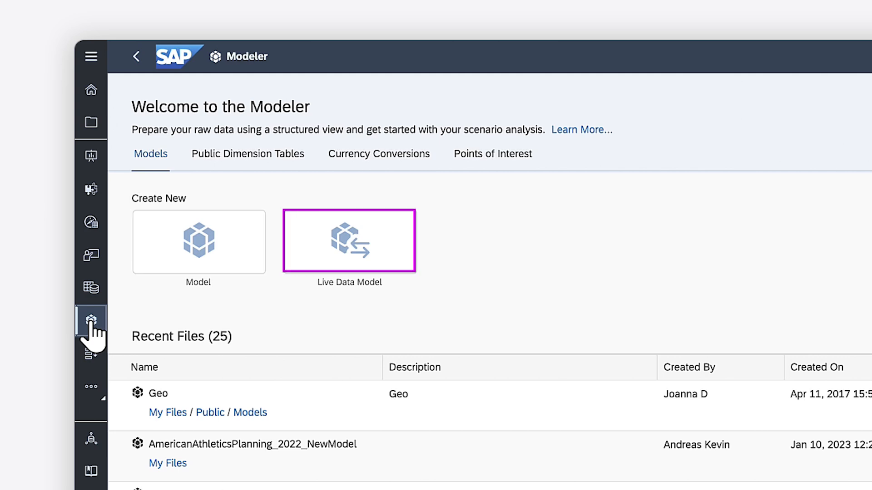
Create a model starting with data by importing the Transactions sheet of the local file BestRun_Model_2024.xlsx, using the first row as headers.
left_click(191, 251)
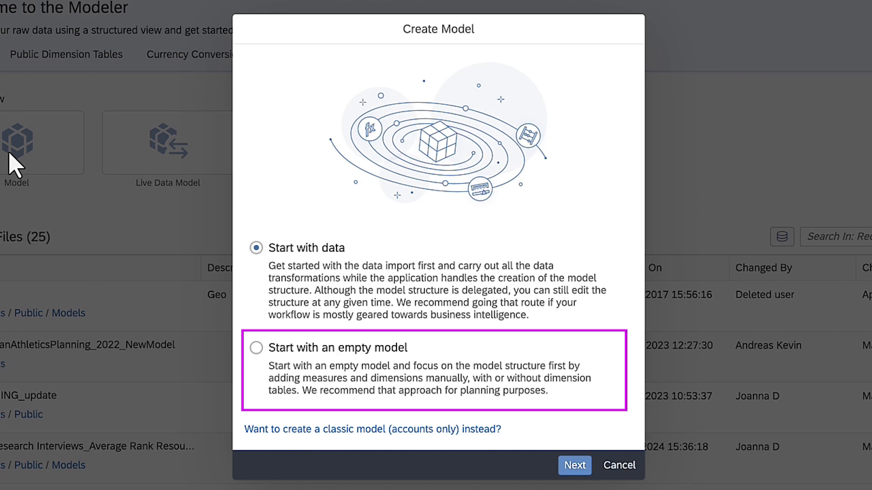
left_click(575, 466)
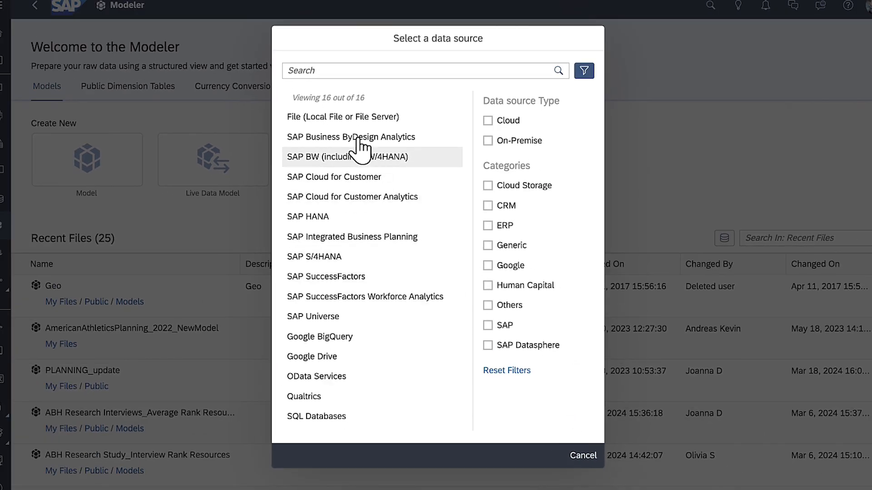
left_click(345, 118)
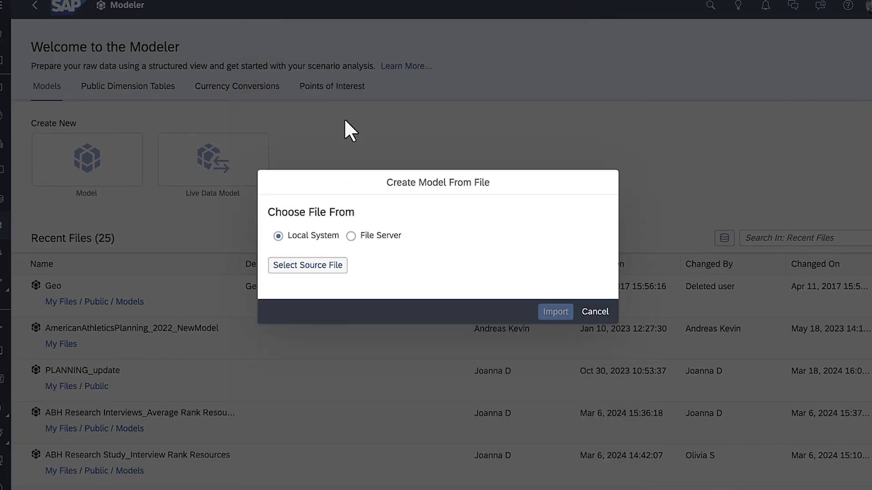
left_click(304, 268)
left_click(203, 100)
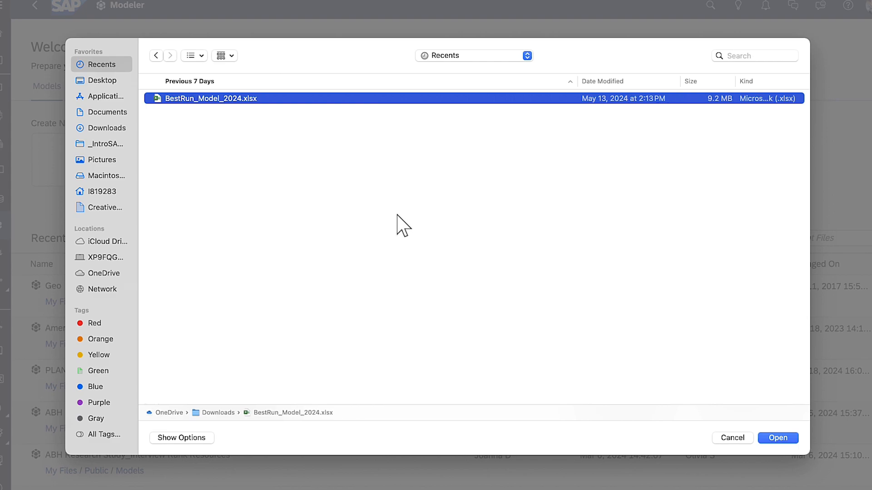
left_click(774, 438)
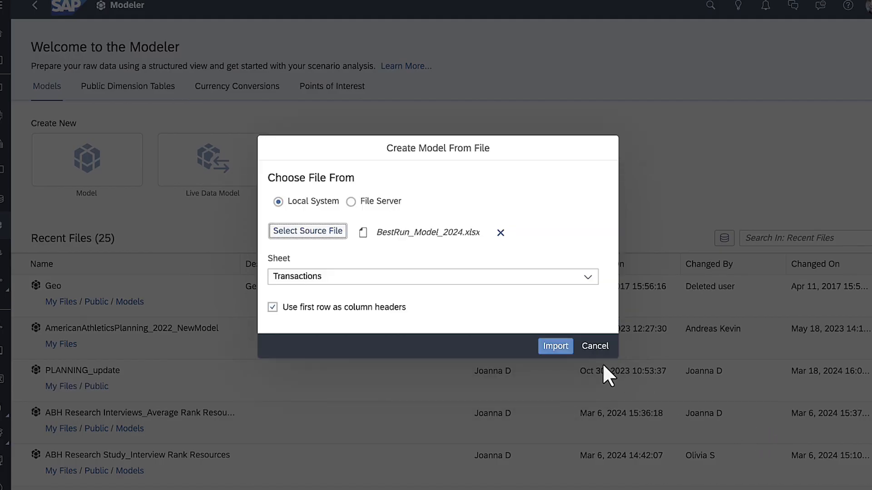
left_click(556, 346)
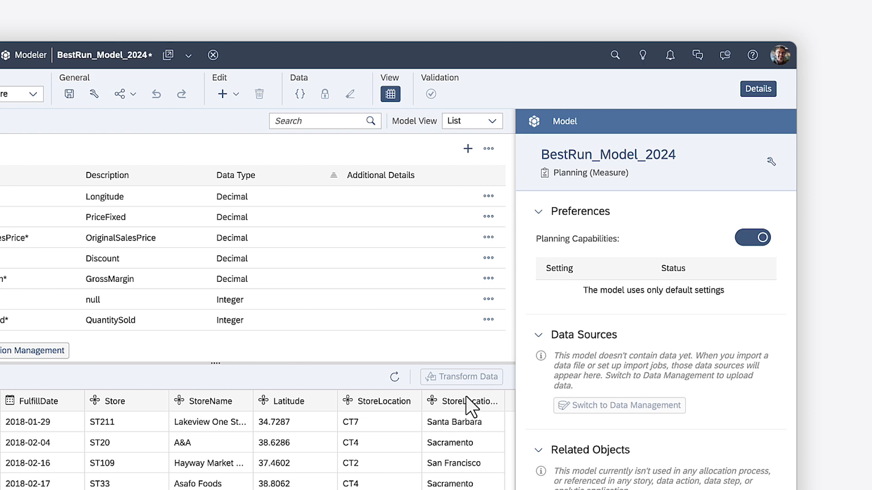
Turn off the model's planning capabilities and save it as BestRun_Model_2024 in My Files, dismissing the version dimension notice.
left_click(742, 240)
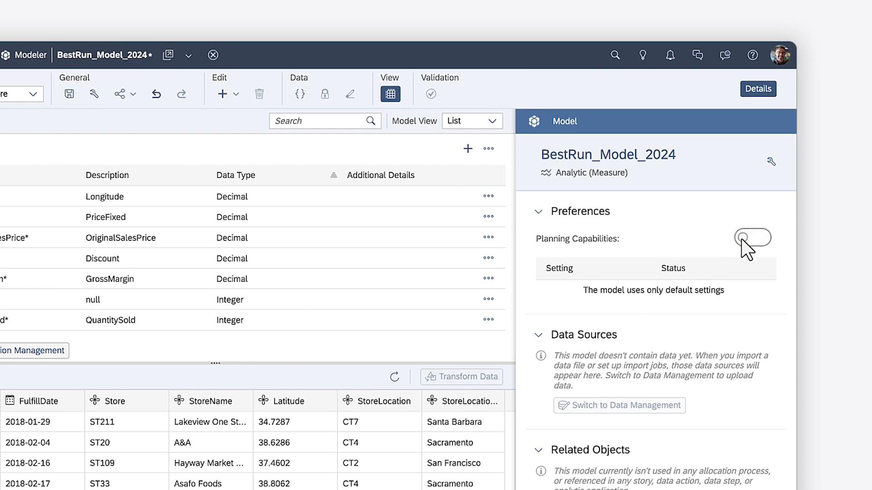
left_click(69, 94)
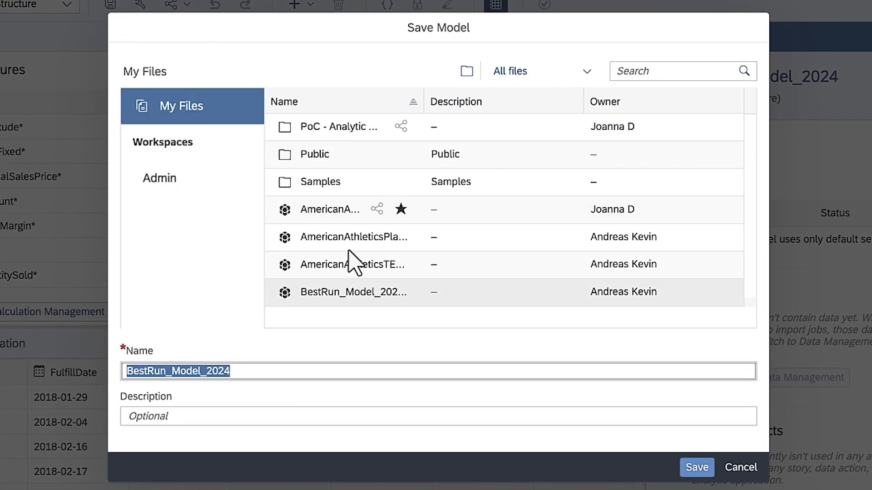
left_click(697, 467)
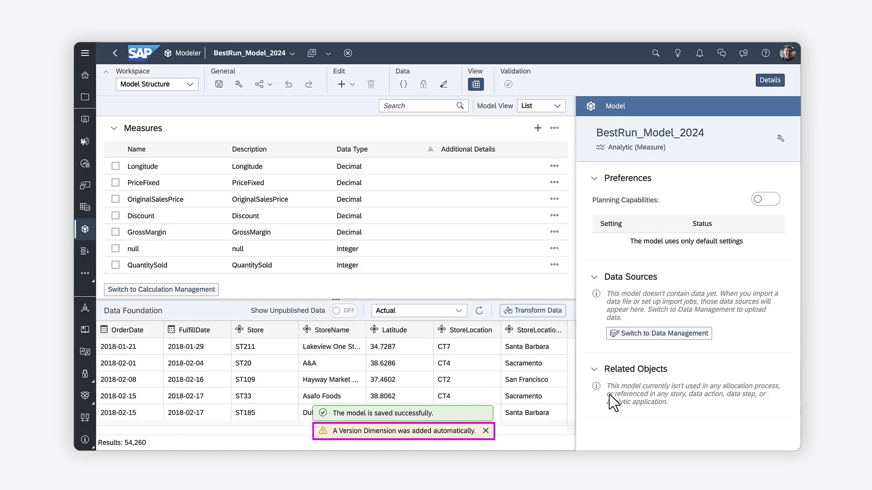
left_click(485, 430)
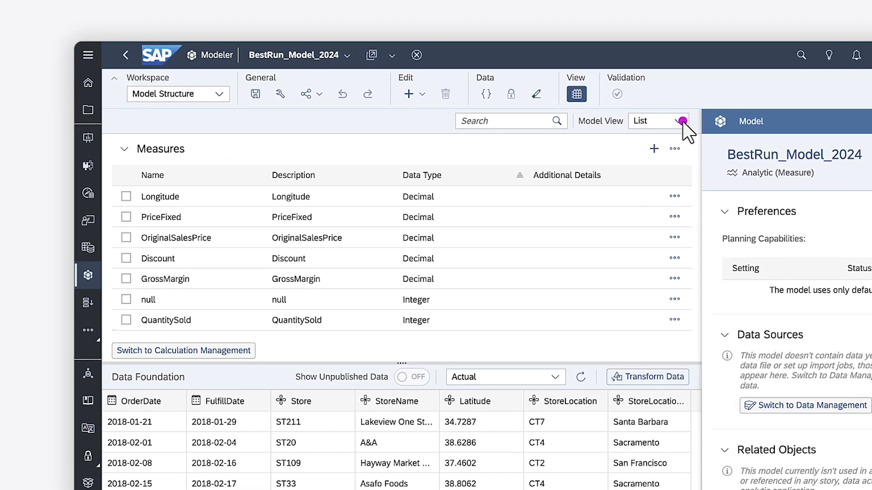
View the model structure as a graph, then return to the list view.
left_click(558, 107)
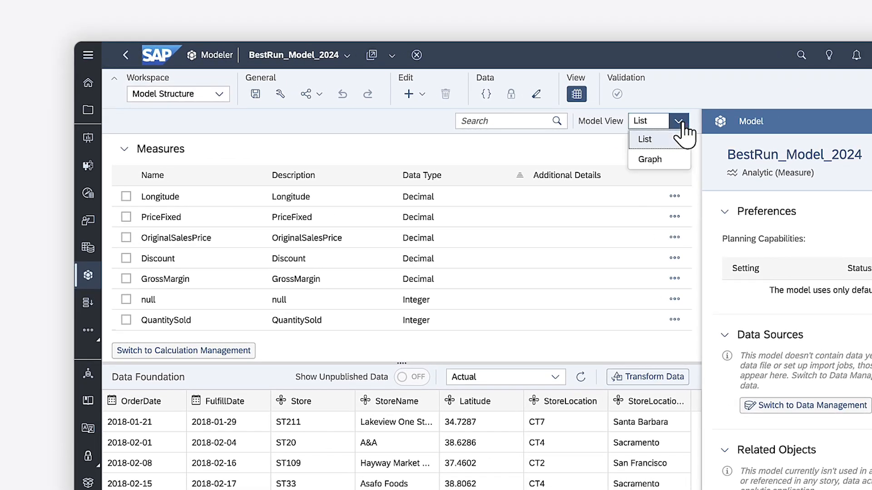
left_click(650, 160)
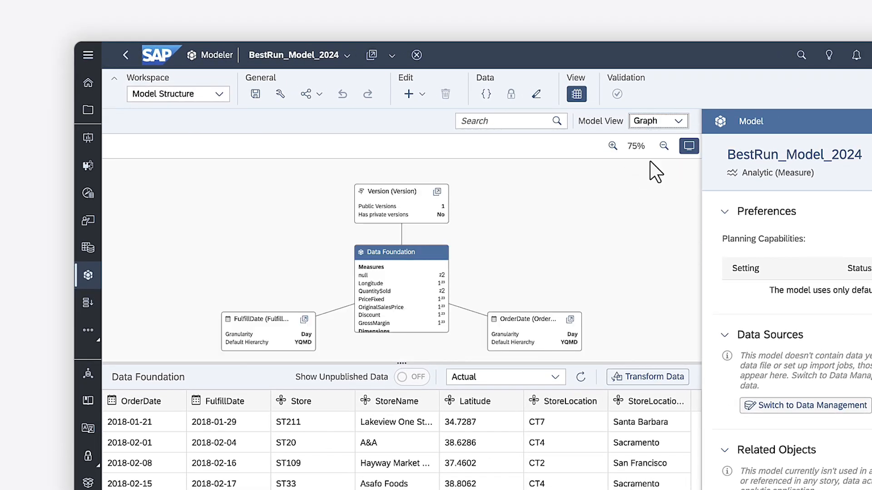
left_click(679, 120)
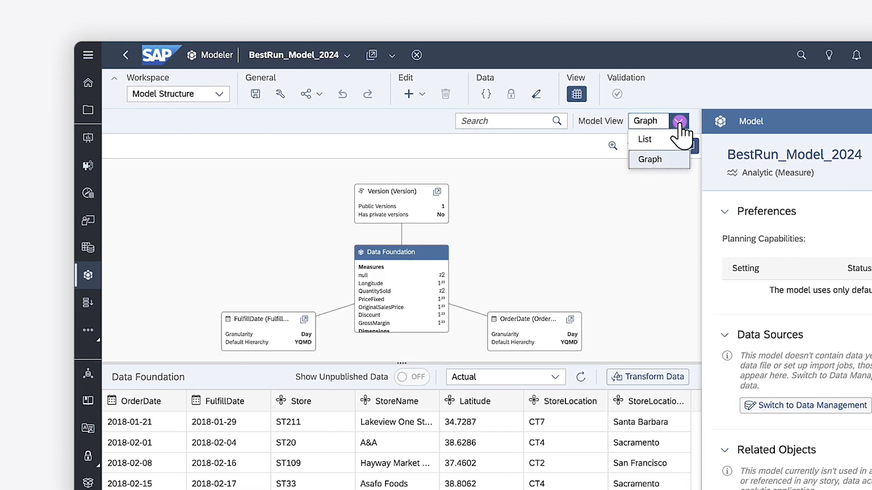
left_click(647, 141)
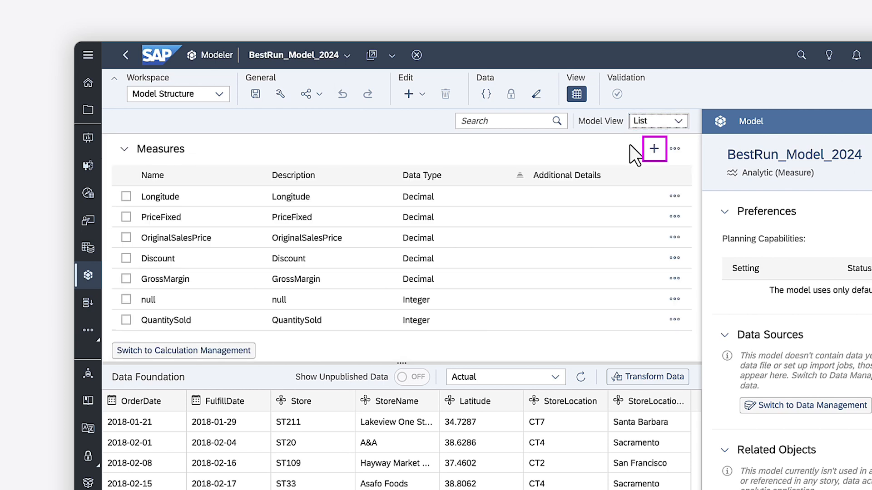
Convert the Longitude measure to a dimension.
left_click(675, 196)
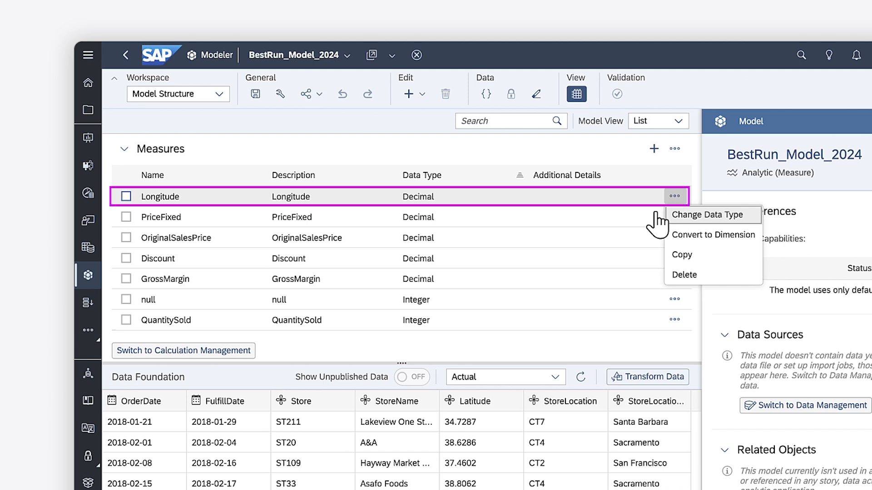
left_click(709, 235)
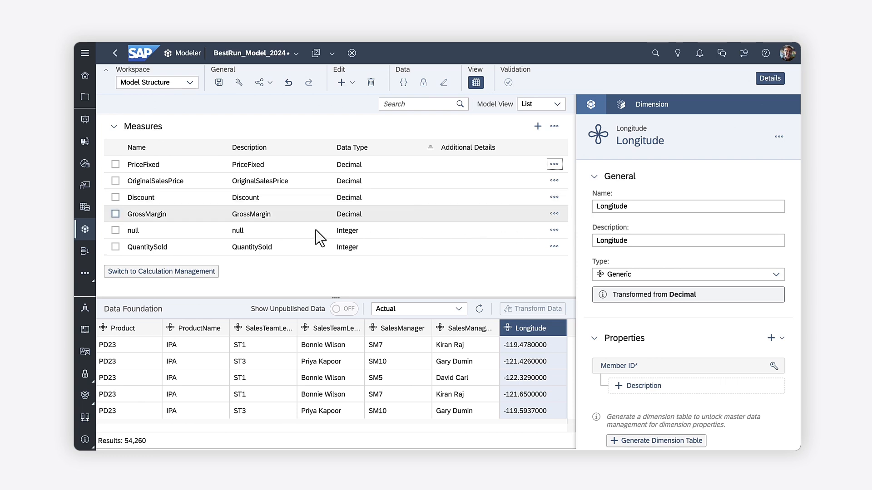
Examine the GrossMargin measure's data type, aggregation, unit and formatting settings, and bring up the list of dimensions.
left_click(115, 214)
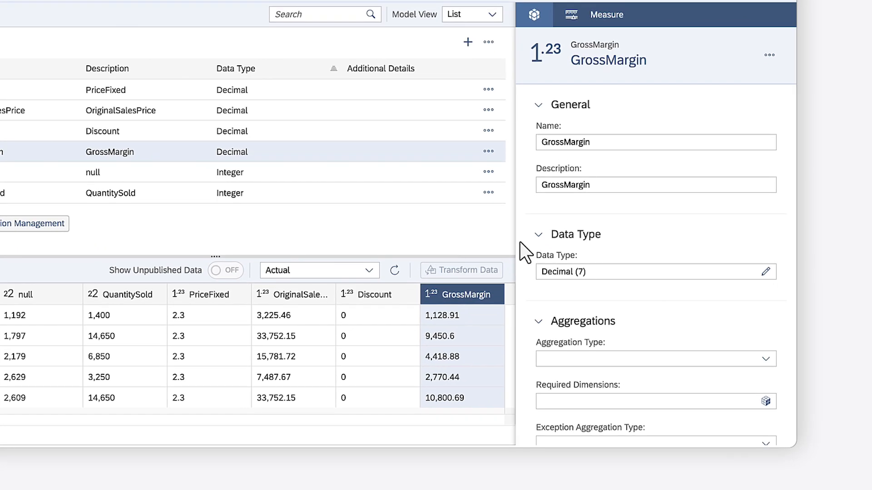
scroll(519, 241, "down", 5)
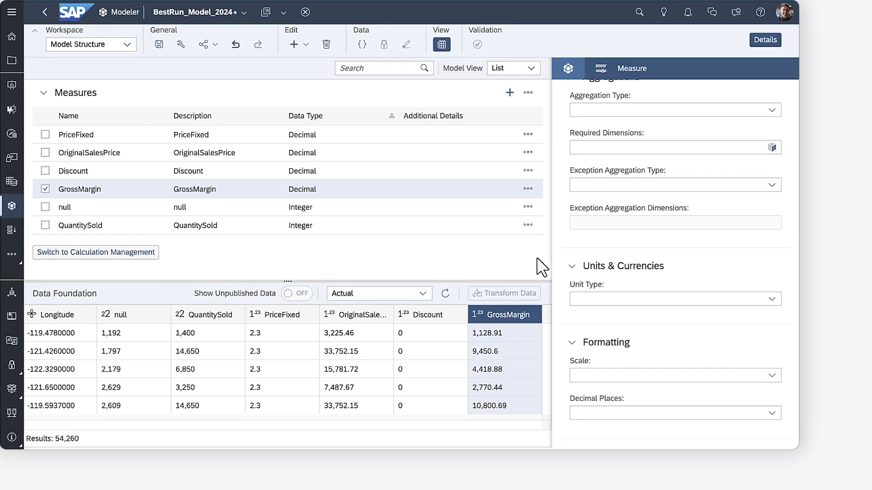
scroll(503, 239, "down", 5)
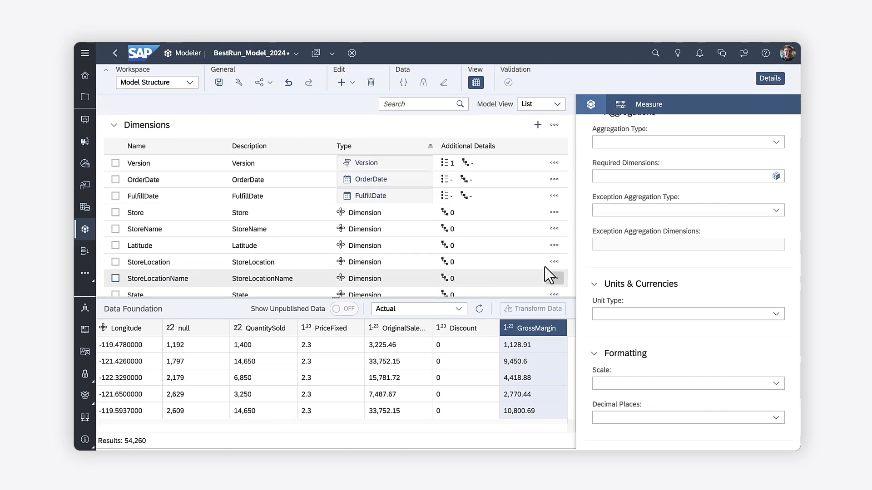
Open the Store dimension's details, review the available dimension types and choose Generic.
left_click(115, 213)
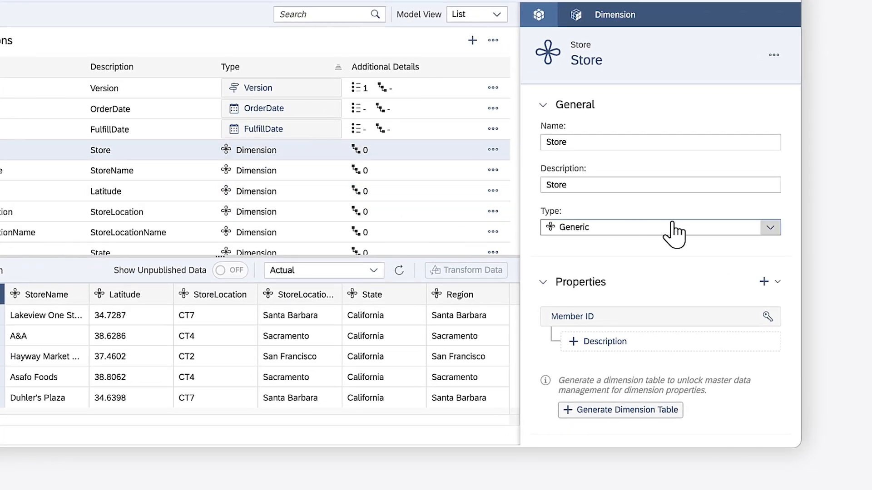
left_click(776, 274)
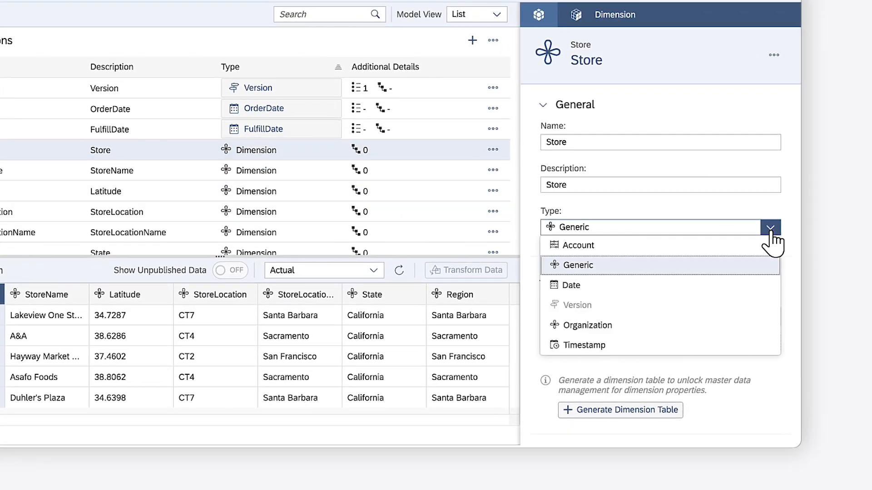
left_click(670, 267)
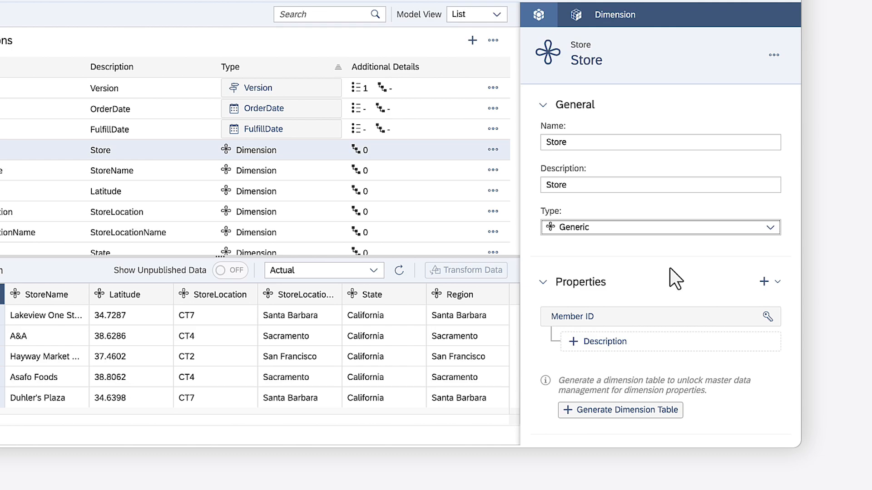
Add a description property to the Store dimension with StoreName as its source.
left_click(601, 342)
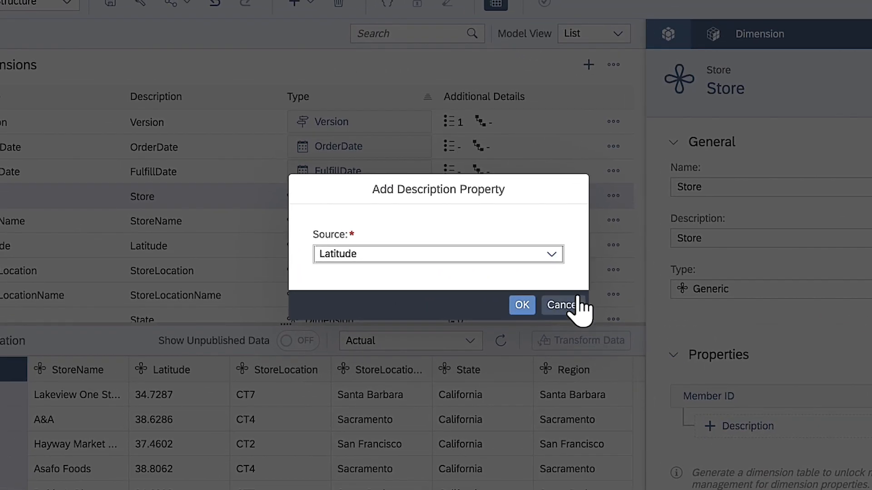
left_click(551, 255)
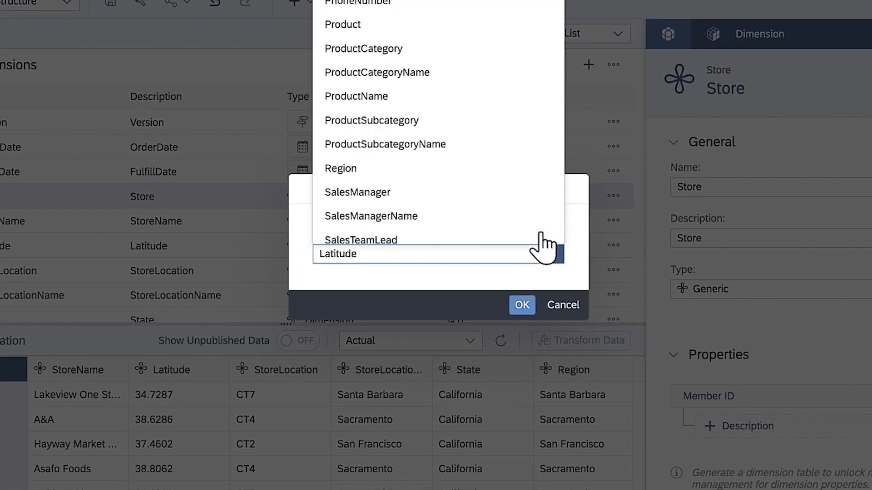
scroll(545, 245, "down", 3)
left_click(359, 235)
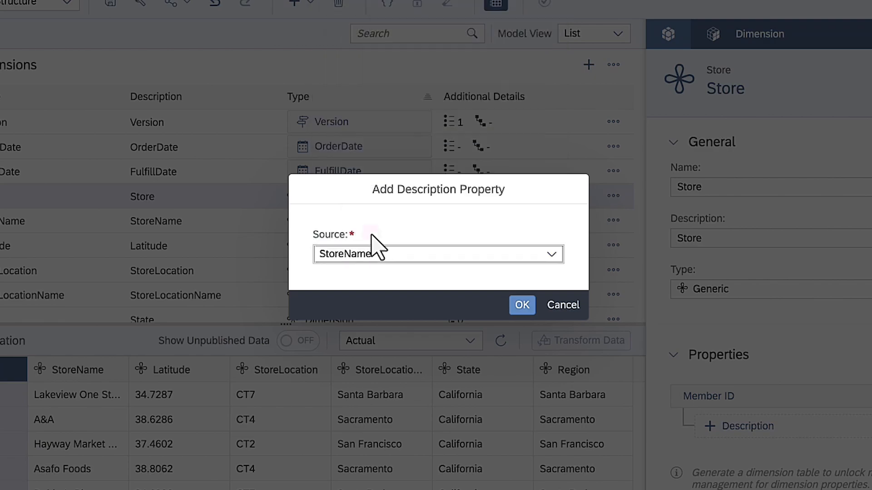
left_click(523, 305)
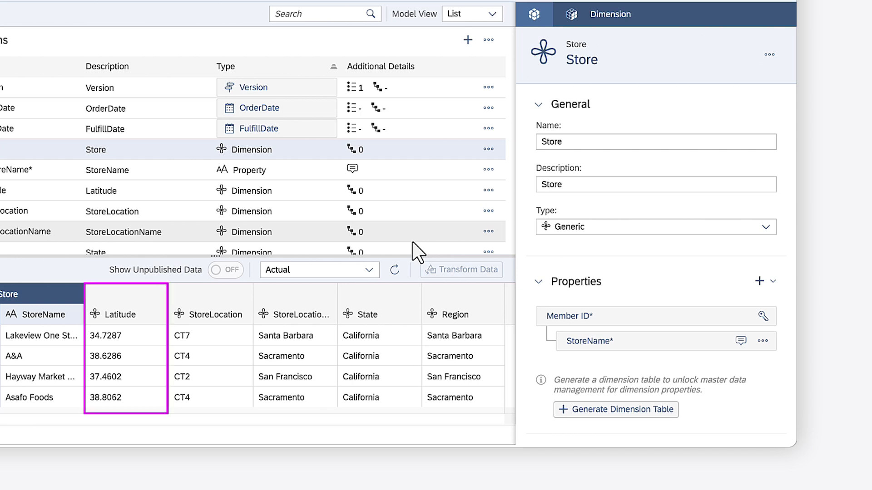
Add a property from source to the Store dimension, with Latitude as both source and type, and proceed to generating the dimension table.
left_click(767, 284)
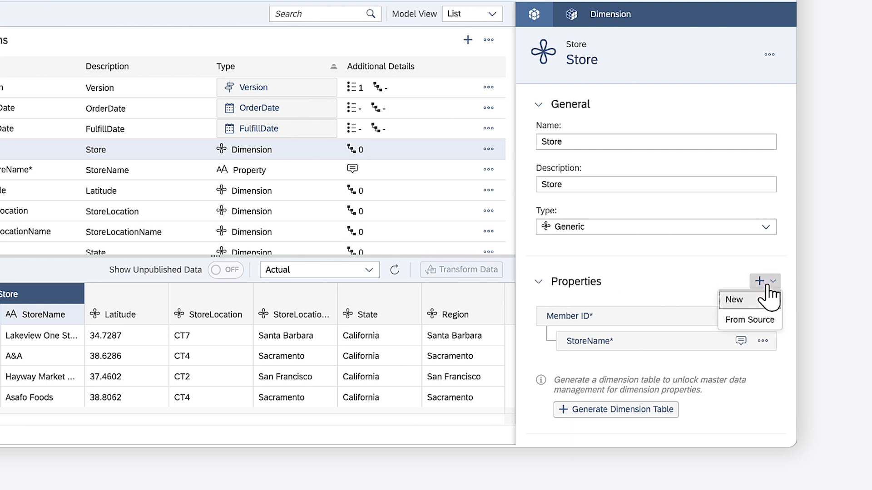
left_click(754, 320)
left_click(562, 278)
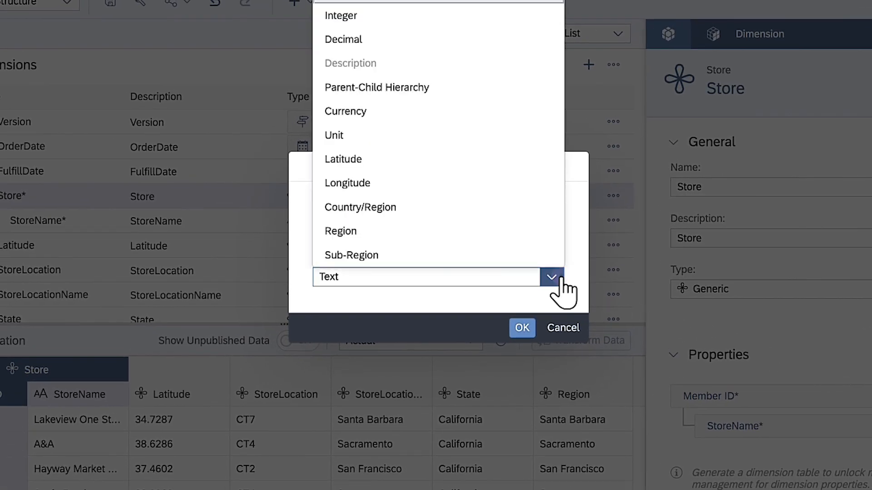
left_click(483, 159)
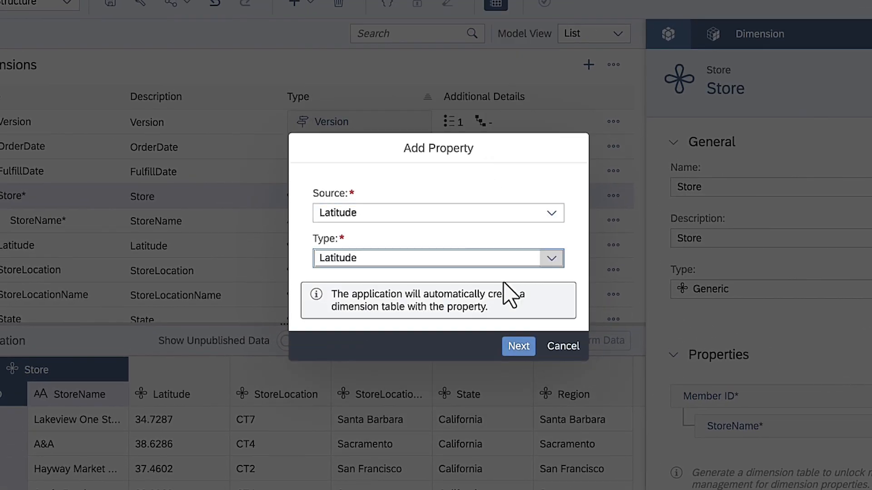
left_click(517, 347)
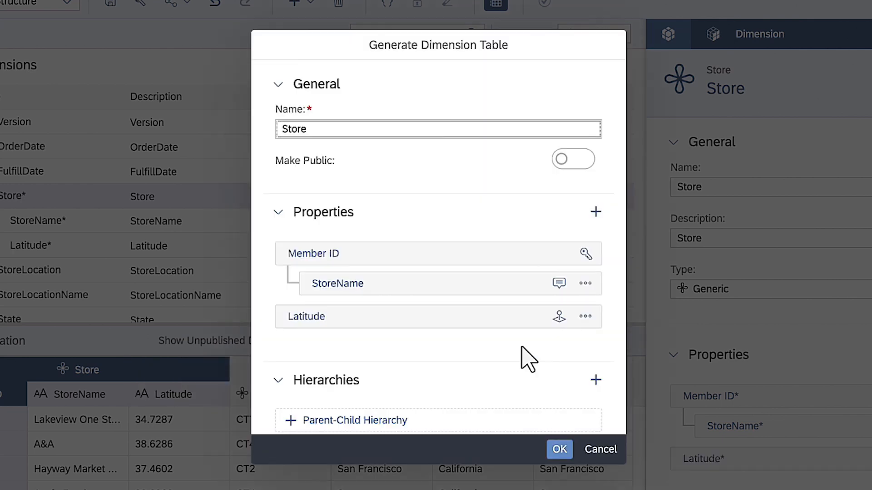
Add a second property to the Store dimension table with Longitude as both source and type.
left_click(595, 212)
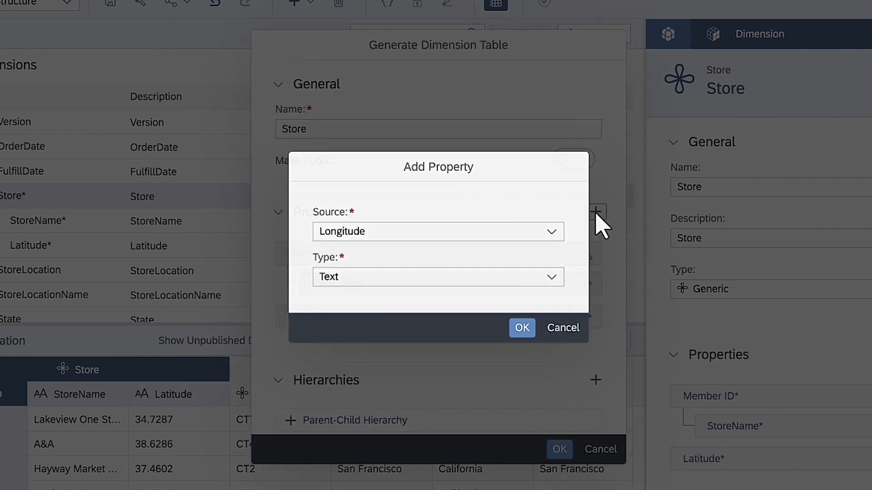
left_click(551, 278)
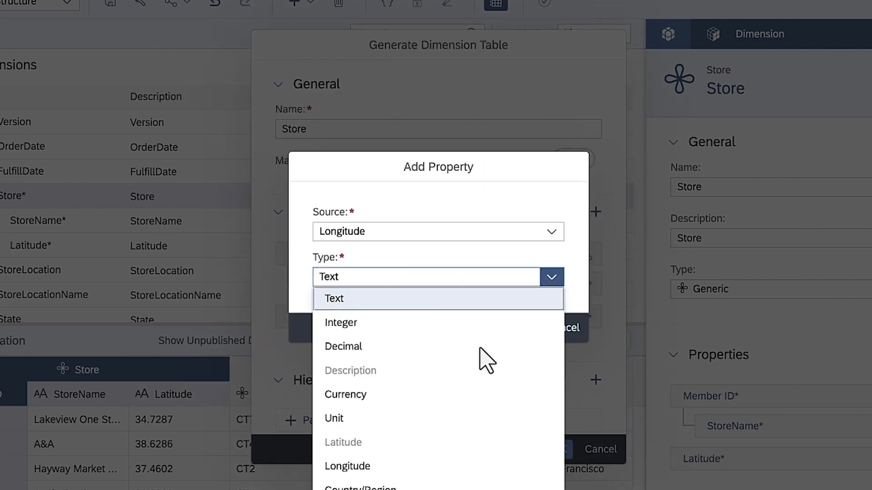
left_click(348, 466)
left_click(522, 329)
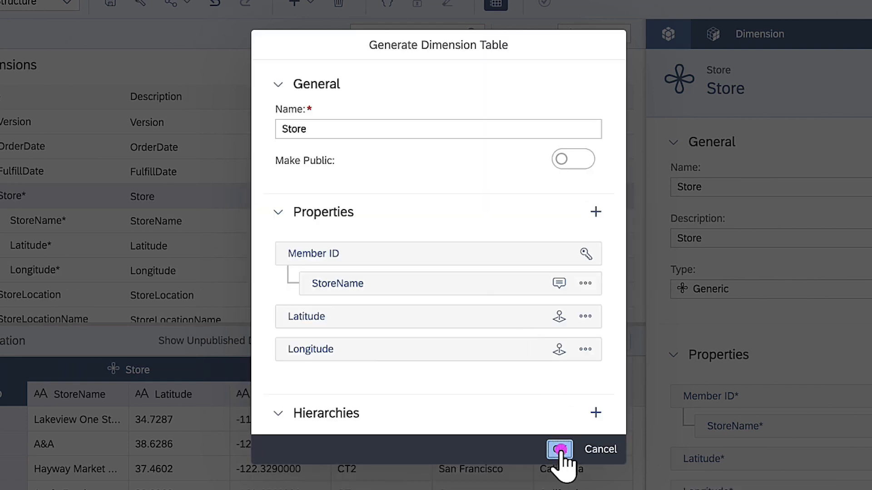
Generate the Store dimension table, resolving store ST165's multiple Latitude values by choosing 37.5086.
left_click(560, 450)
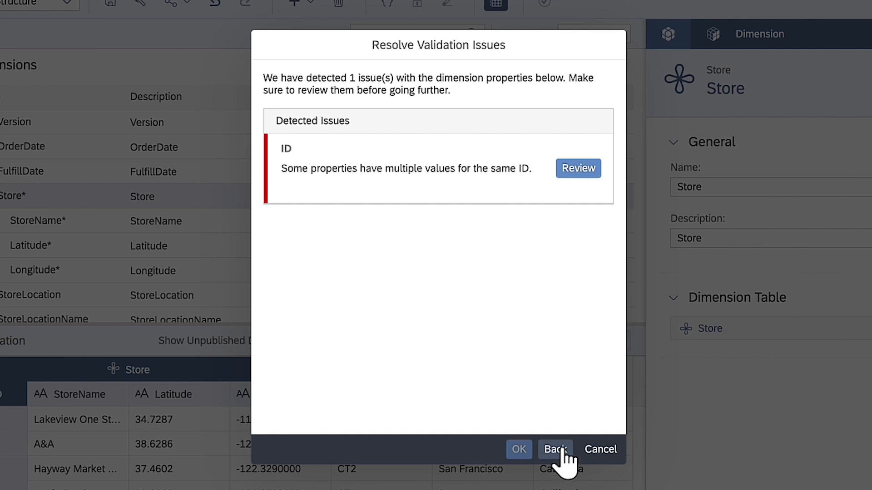
left_click(580, 171)
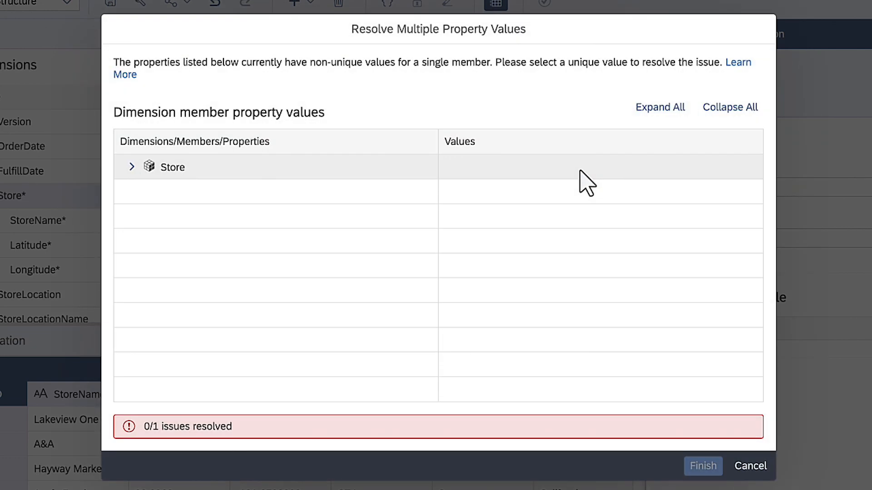
left_click(131, 168)
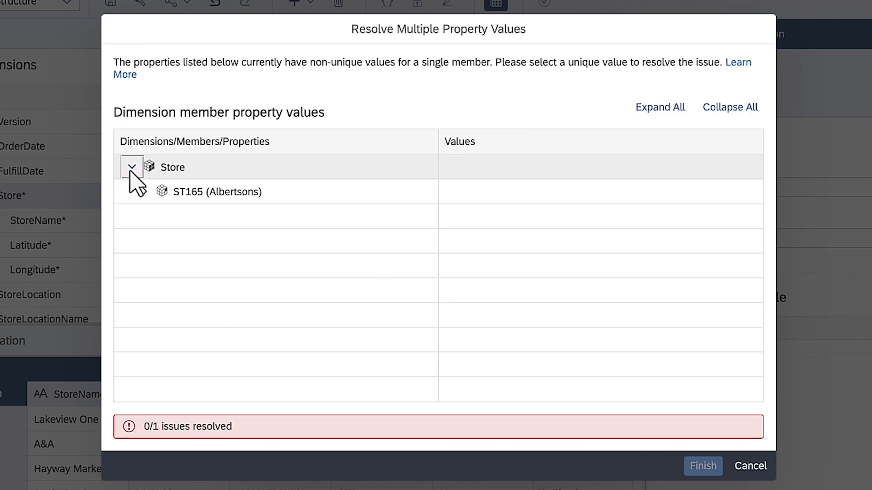
left_click(144, 193)
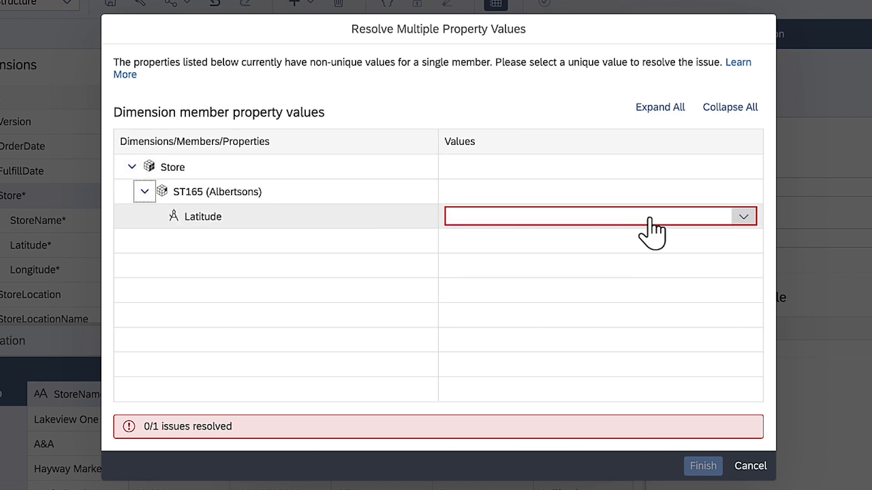
left_click(743, 217)
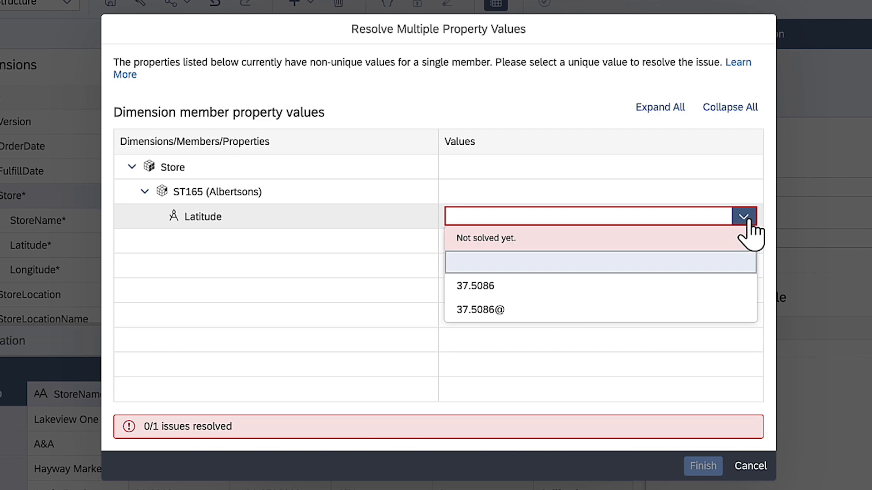
left_click(470, 286)
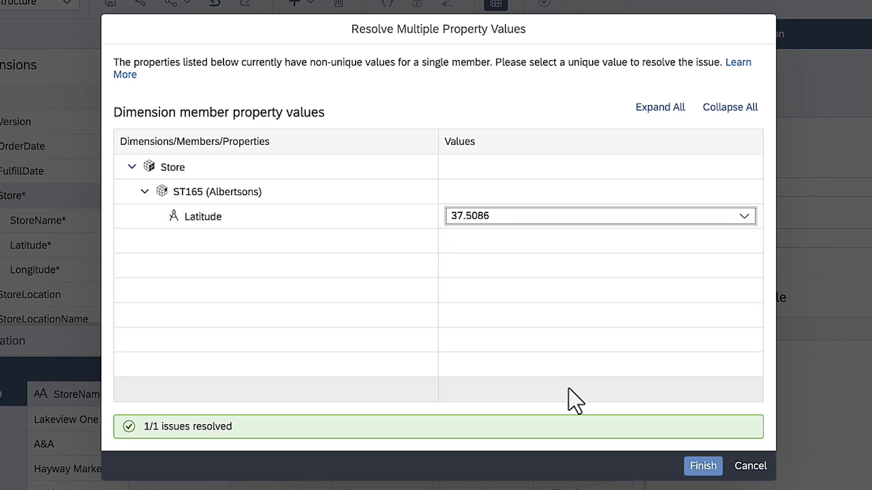
left_click(703, 466)
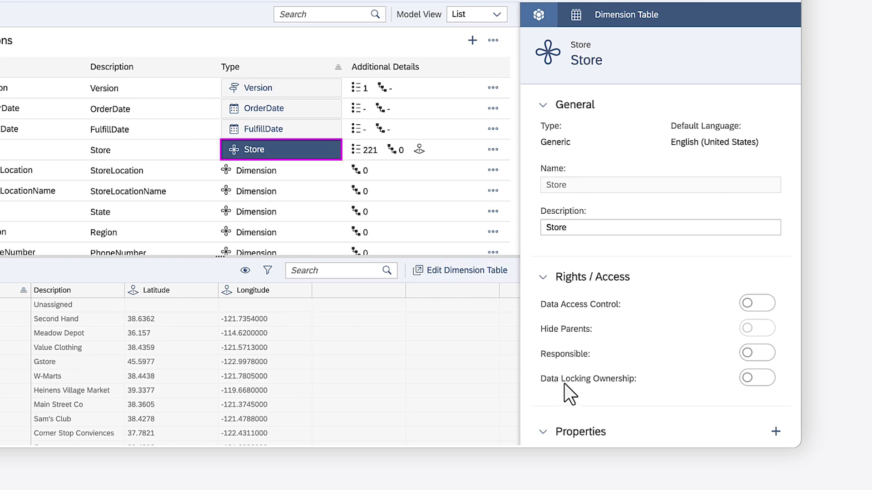
Open the Store dimension table for editing, examine its members down to the last row and return to the model structure.
left_click(459, 272)
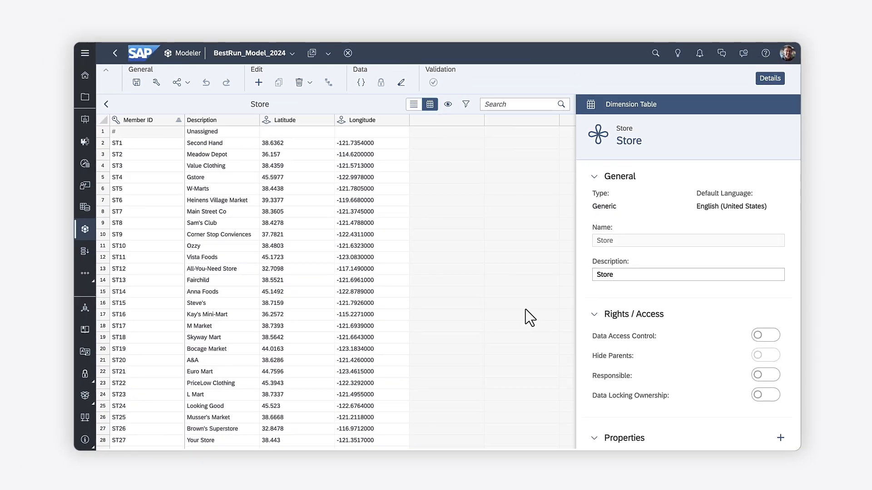
scroll(484, 284, "down", 15)
scroll(529, 317, "down", 18)
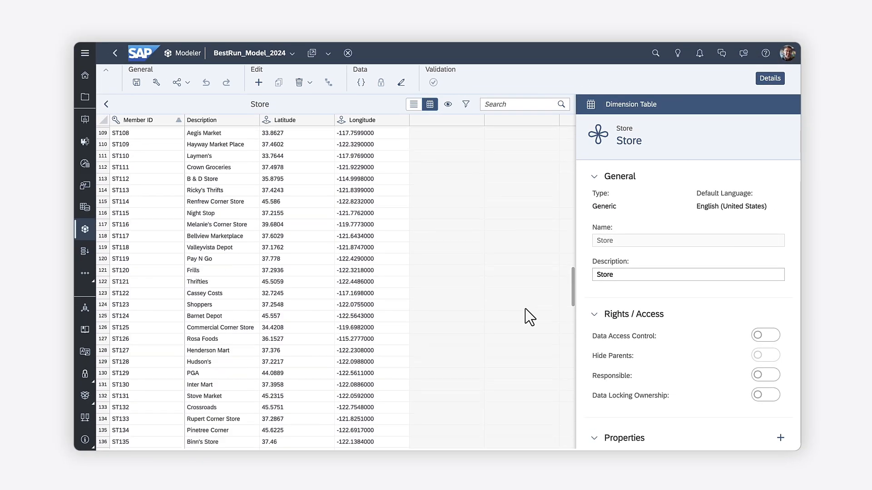
left_click(216, 327)
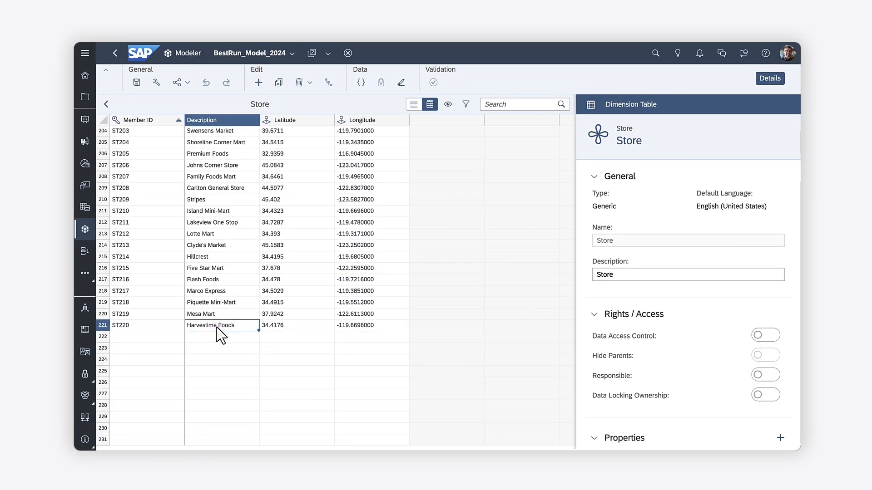
left_click(106, 104)
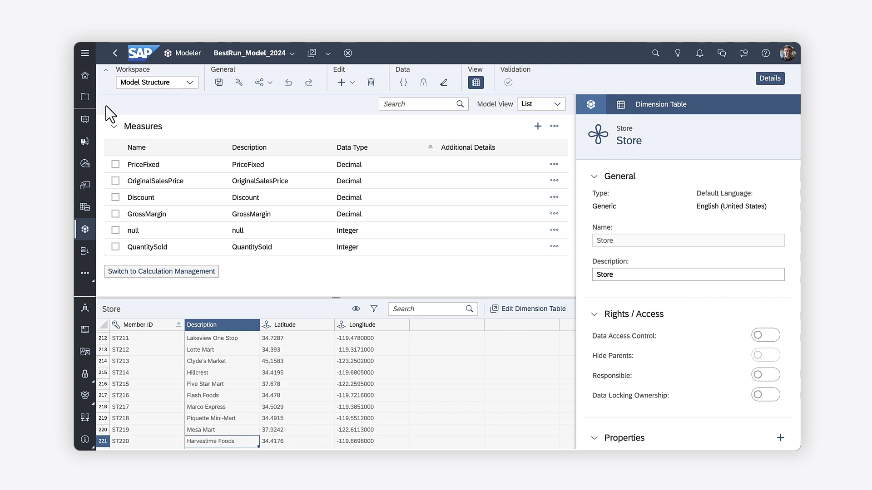
Select the Store dimension in the model and open its data foundation for data transformation, dismissing the sampled data notice.
scroll(110, 115, "down", 4)
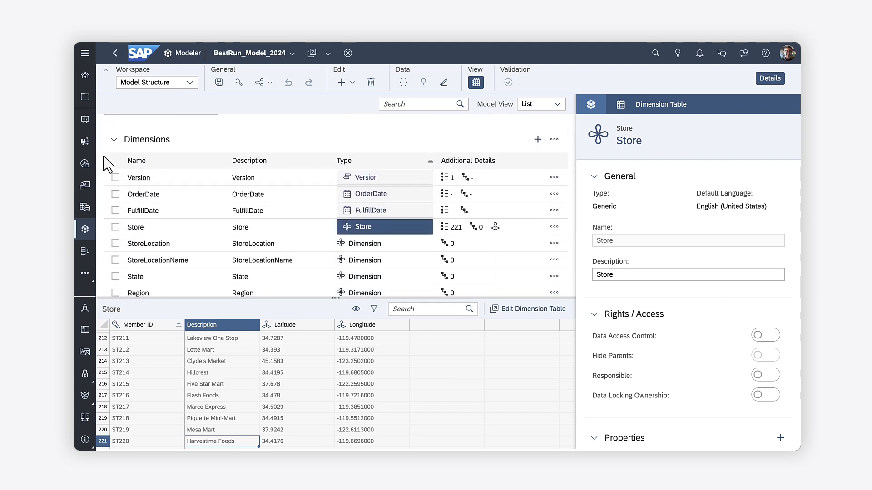
left_click(116, 227)
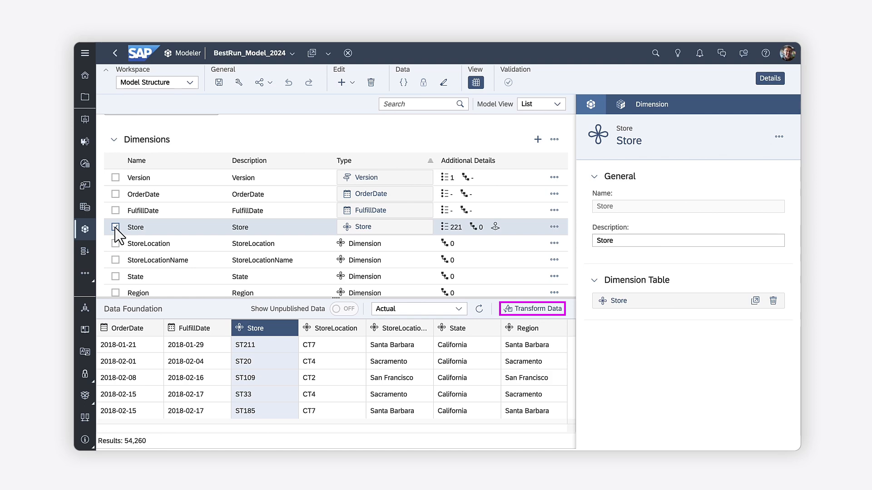
left_click(531, 309)
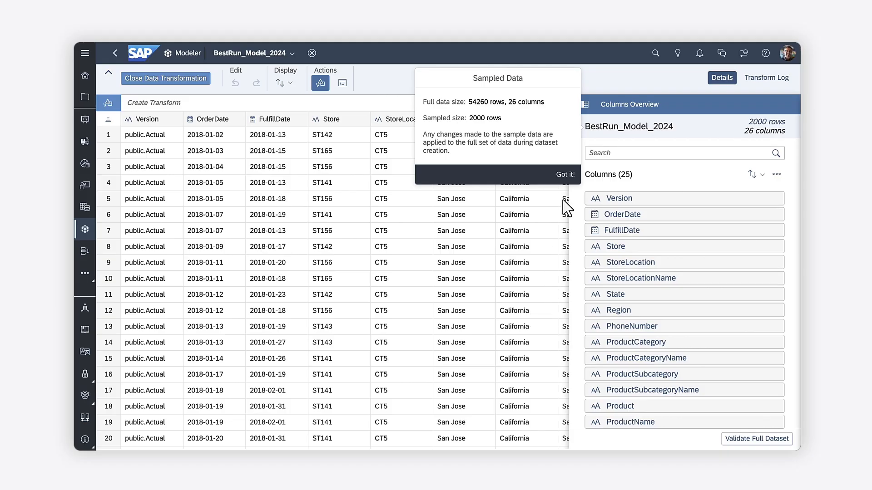
left_click(565, 174)
Select the ProductCategoryName column and review its available transforms and column actions.
scroll(391, 291, "right", 5)
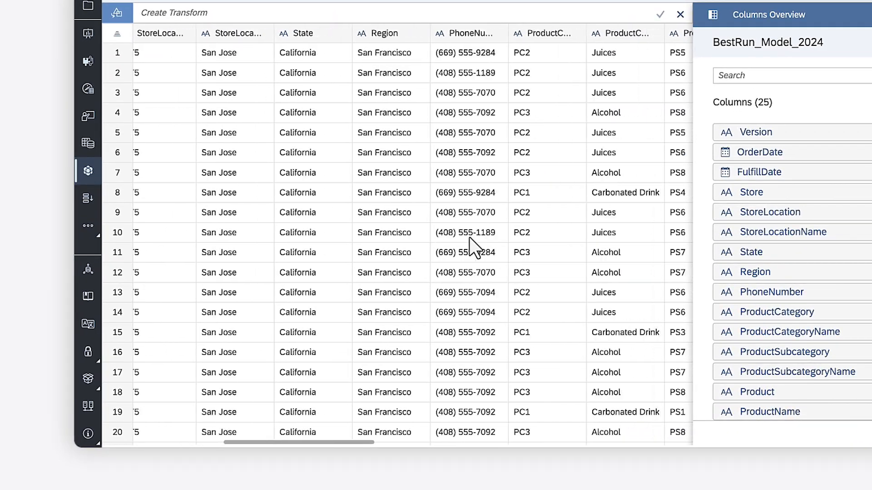
left_click(476, 35)
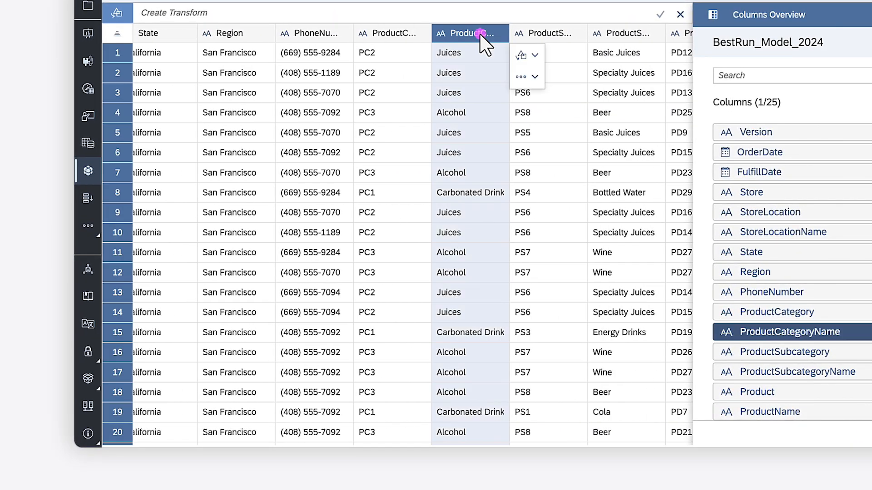
left_click(528, 56)
left_click(590, 57)
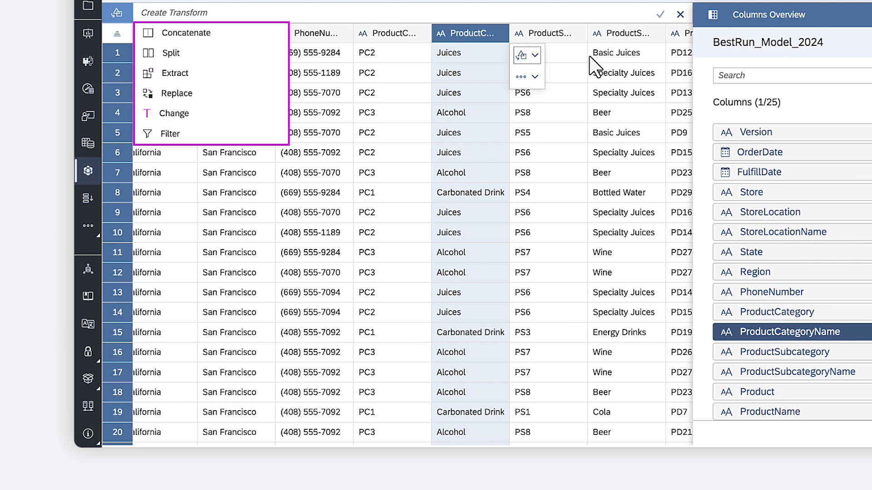
left_click(534, 77)
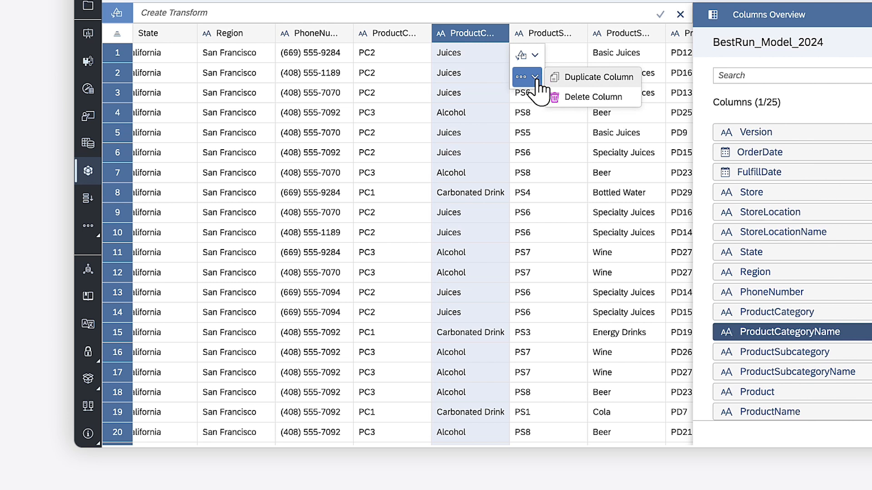
Replace the "Carbonated Drinks" values in the ProductCategoryName column with "Carbonated".
left_click(467, 194)
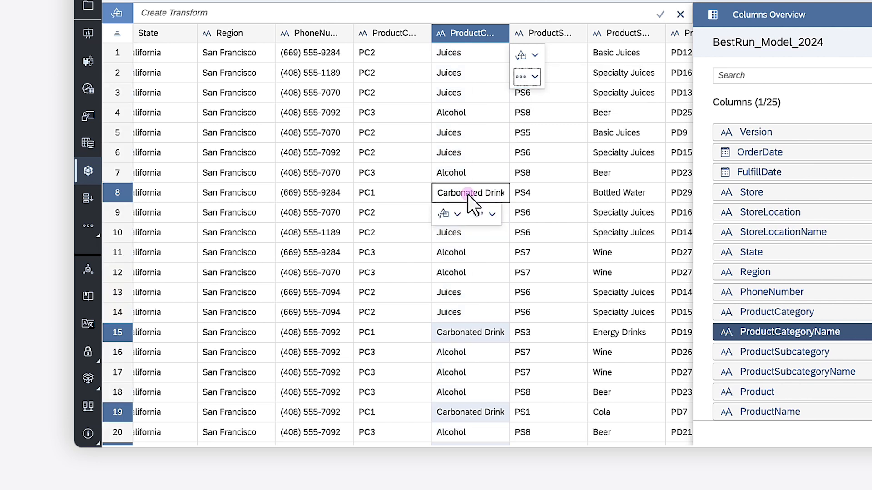
left_click(455, 214)
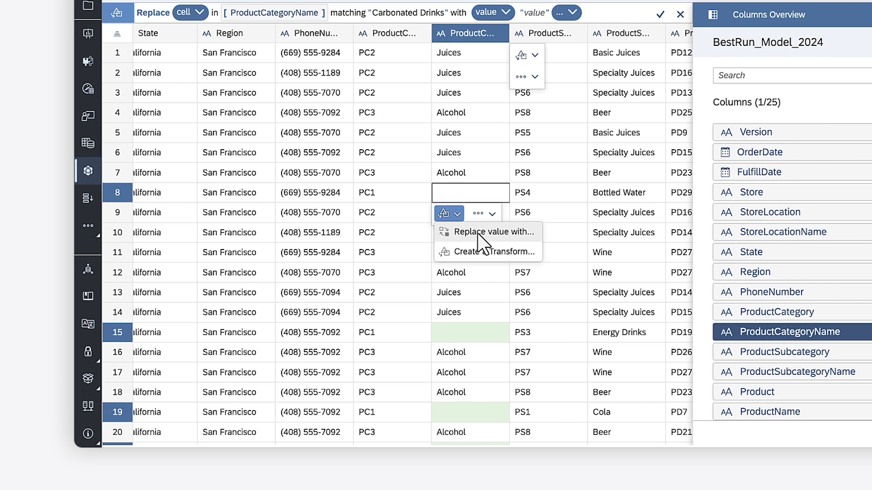
left_click(481, 232)
left_click(534, 13)
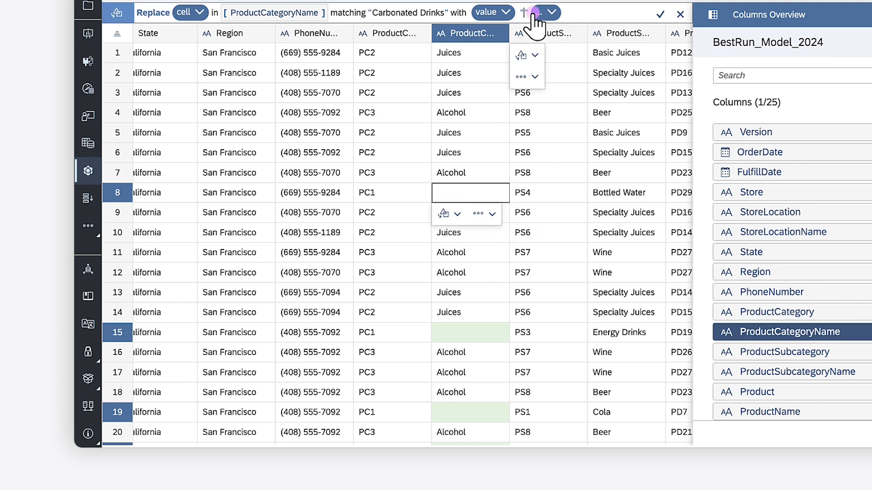
type("Carbonated")
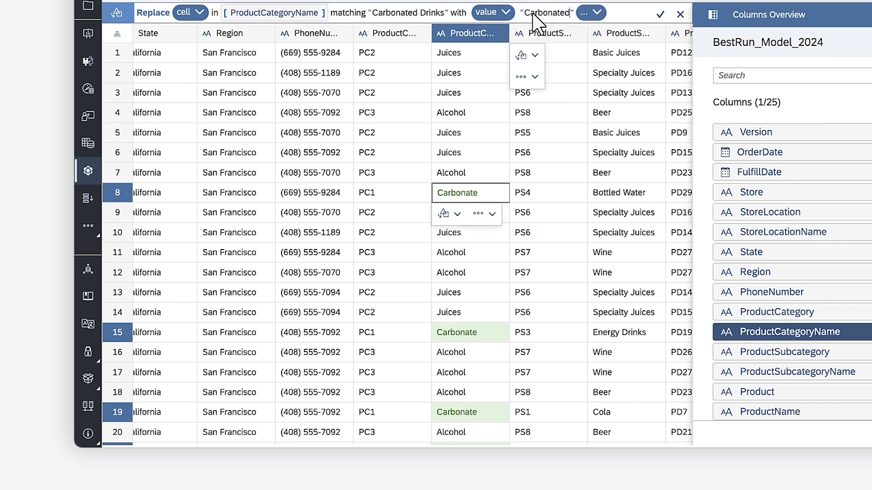
left_click(660, 14)
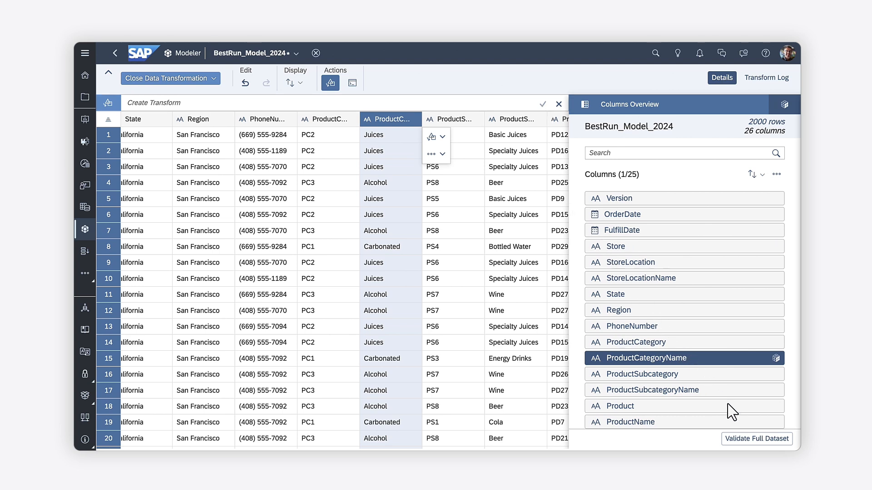
Validate the full dataset and close the data transformation to return to the model structure.
left_click(755, 439)
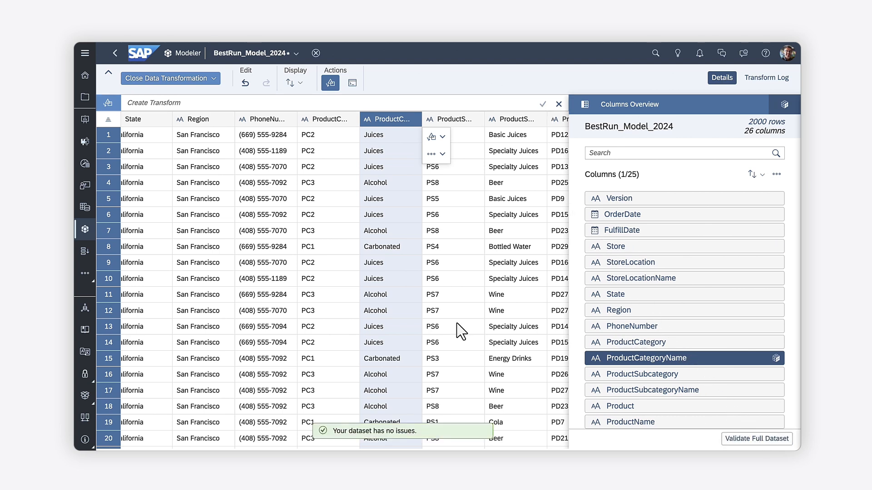
left_click(186, 78)
left_click(187, 93)
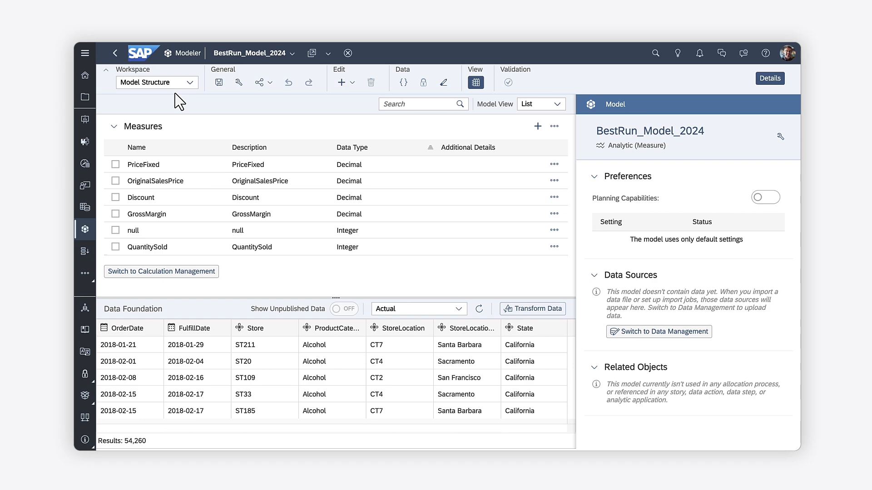
Switch to calculation management and add a calculated measure named PriceIncrease.
left_click(159, 271)
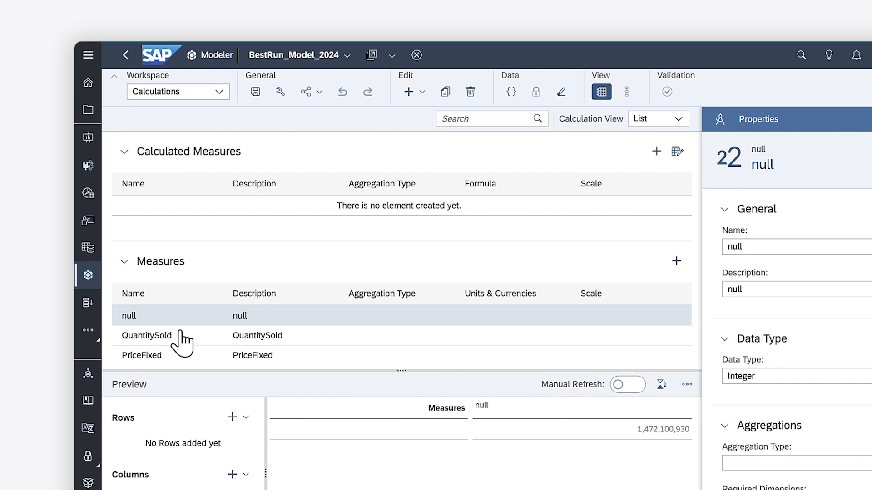
left_click(657, 151)
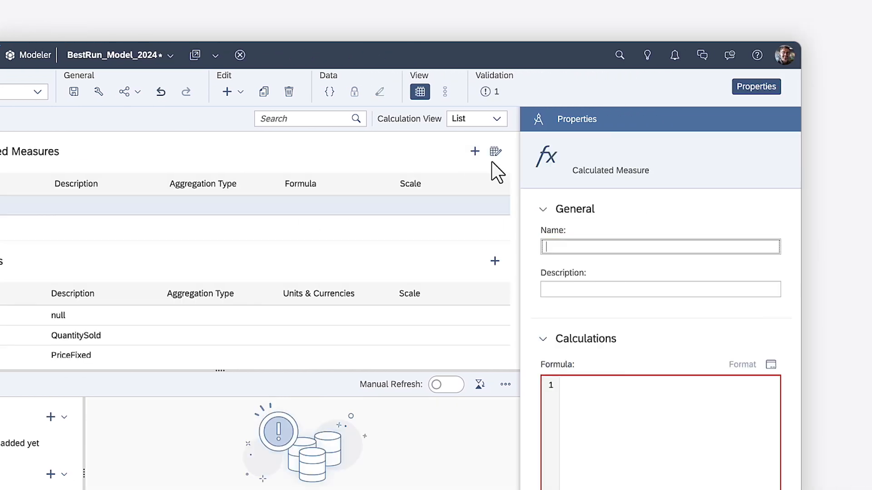
left_click(551, 254)
type("PriceIncrease")
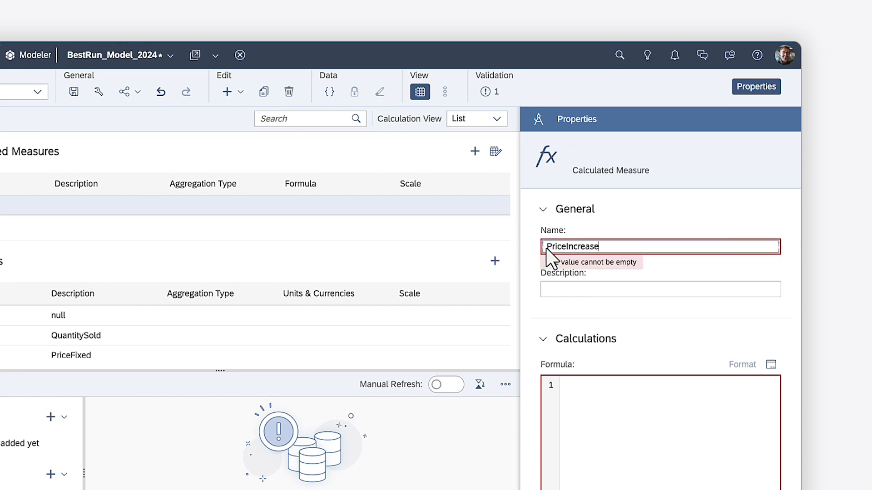
key("Return")
Browse the functions and operators in the Formula Editor and set PriceIncrease's formula to [OriginalSalesPrice] * 1.1.
left_click(566, 387)
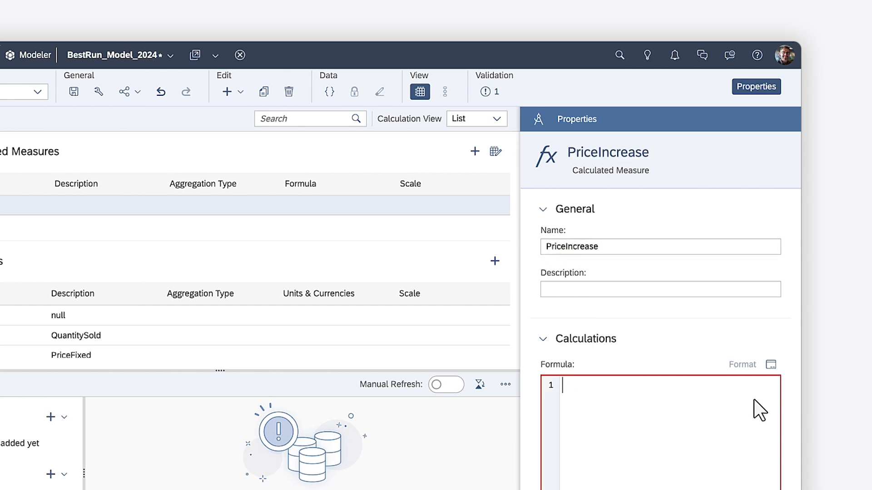
left_click(771, 365)
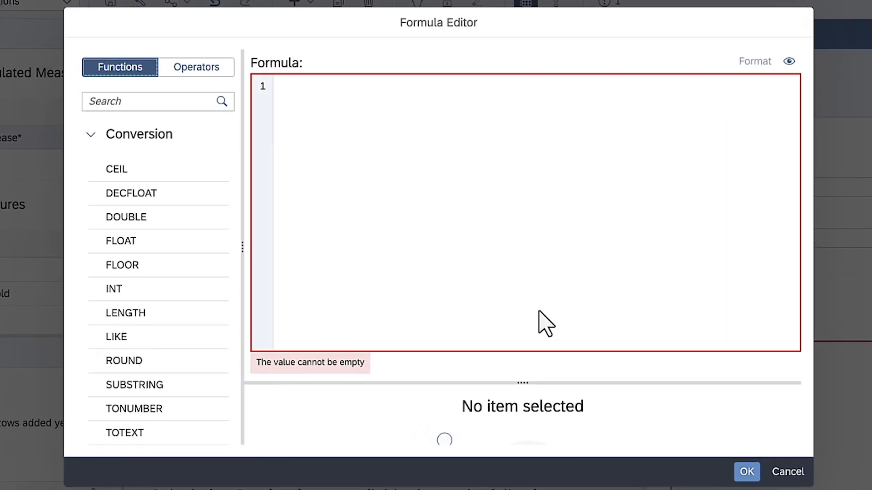
scroll(89, 312, "down", 15)
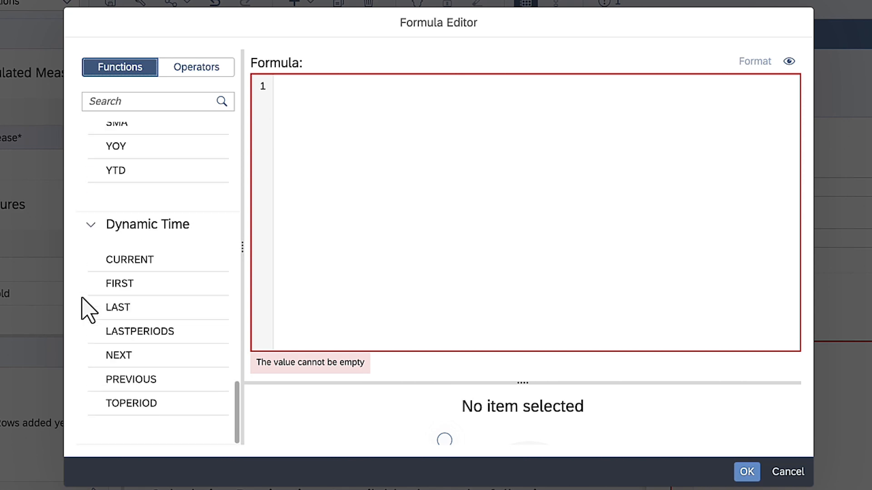
left_click(196, 69)
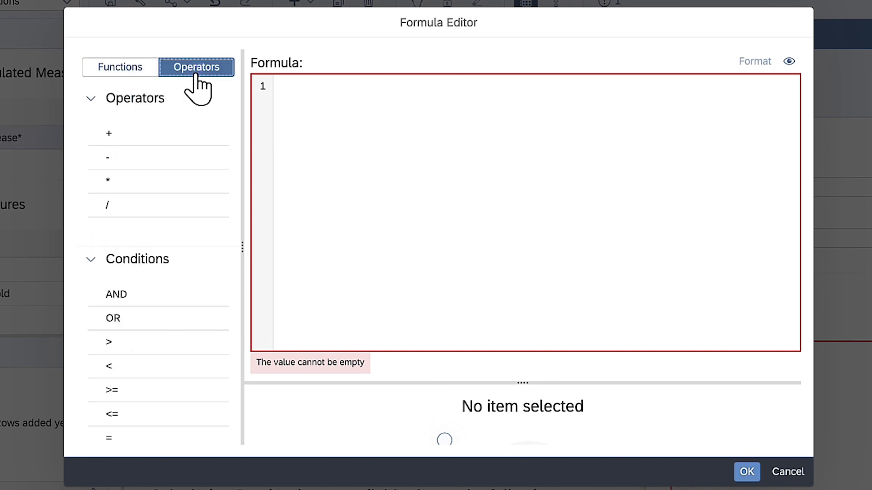
left_click(287, 88)
type("[")
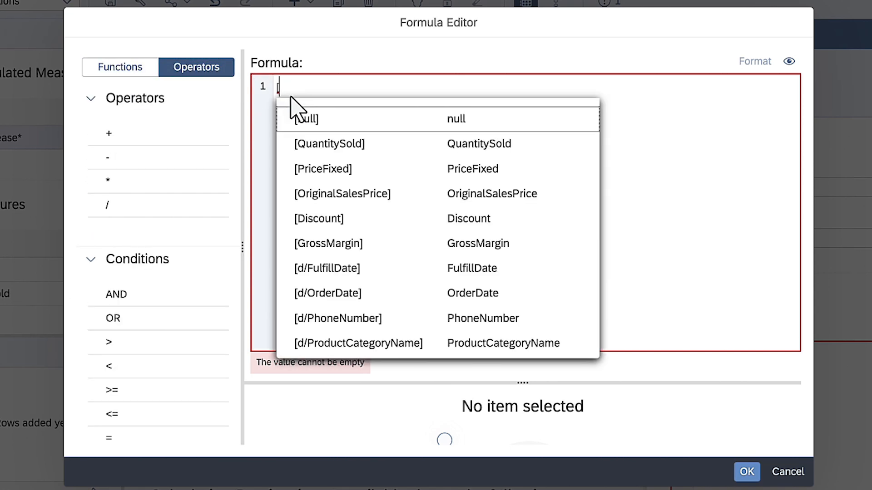
left_click(308, 194)
type("* 1.1")
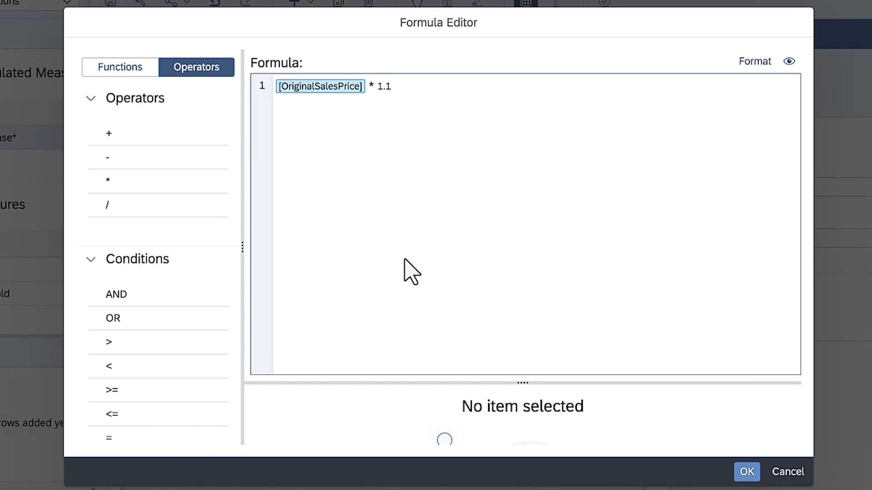
left_click(751, 476)
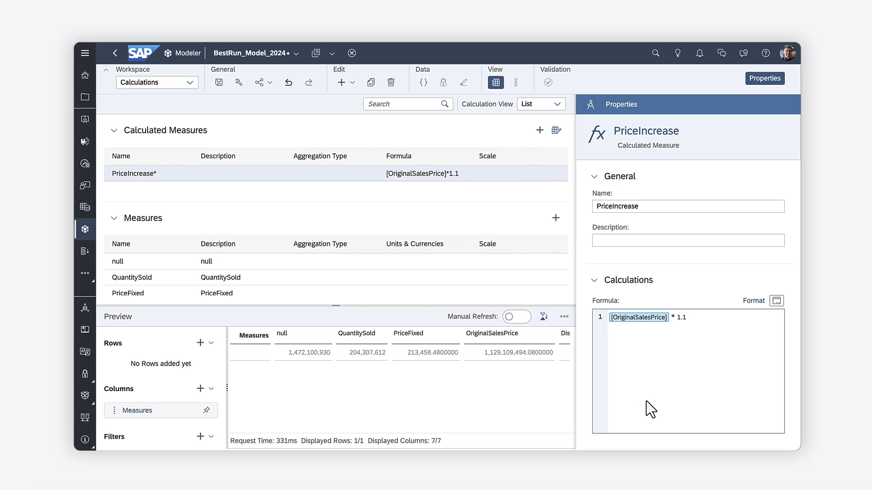
Review the model preferences from language, access and privacy, date and planning through currency, structure priority and data performance, then close them.
left_click(239, 83)
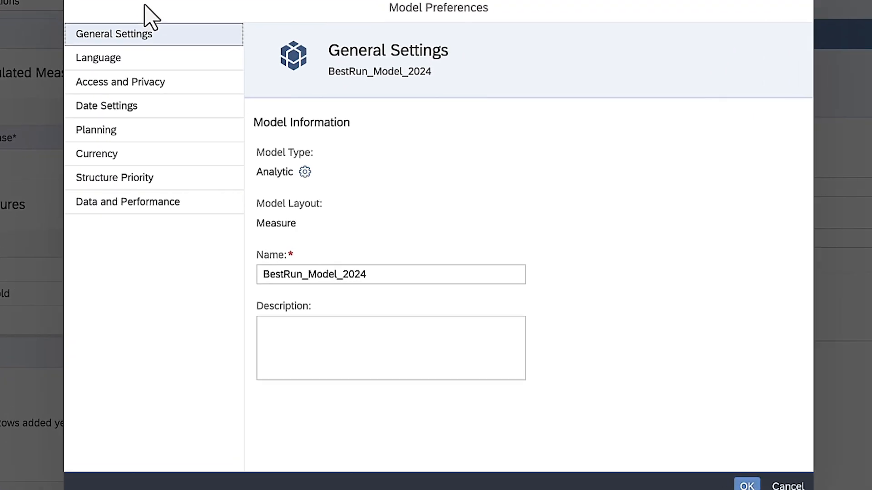
left_click(109, 58)
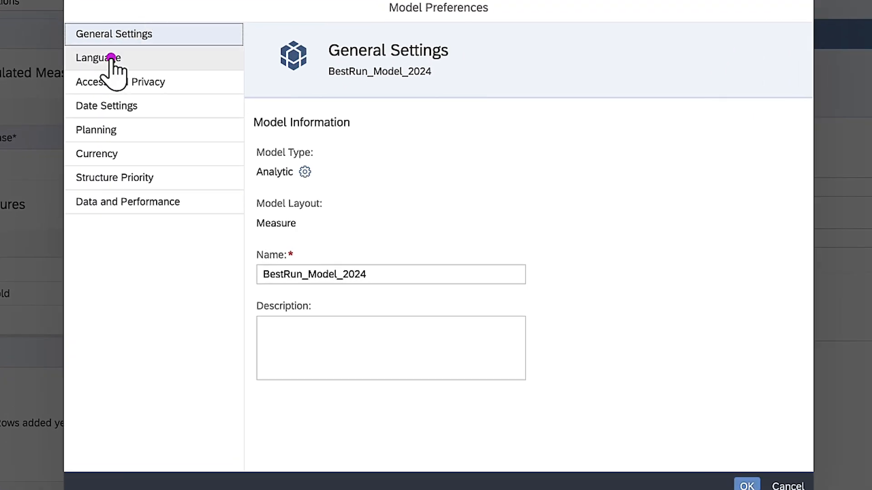
left_click(106, 83)
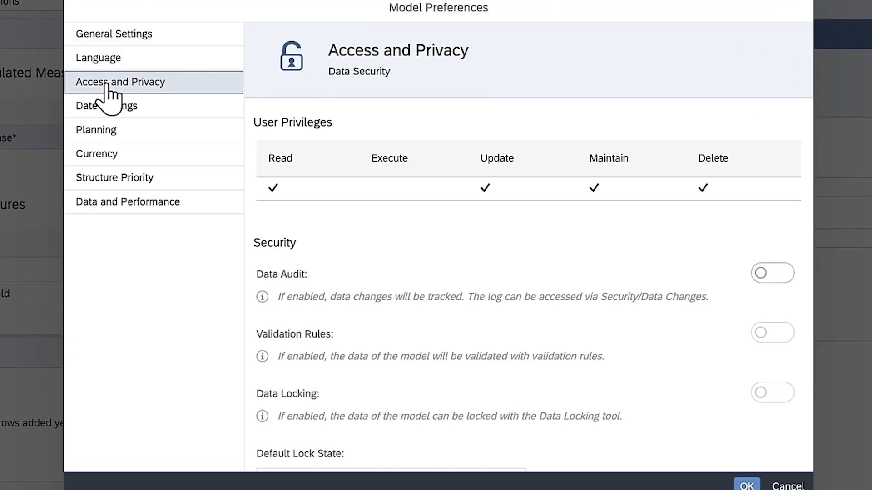
left_click(108, 106)
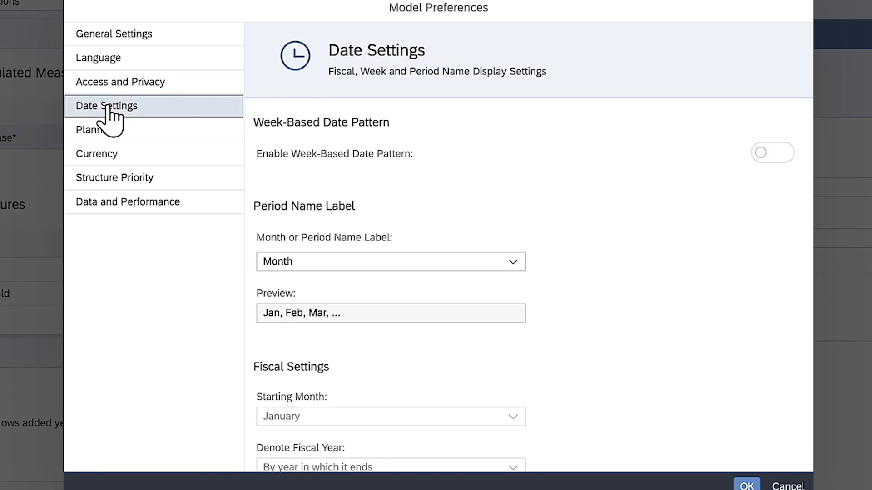
left_click(100, 131)
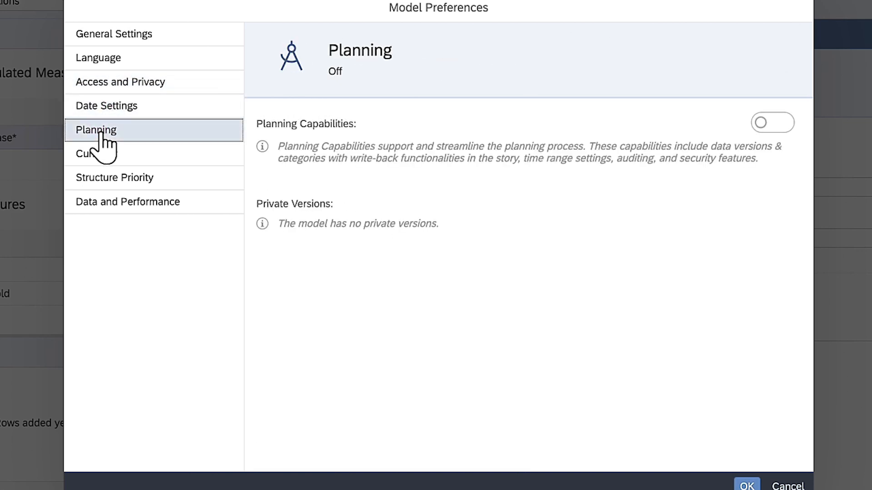
left_click(100, 155)
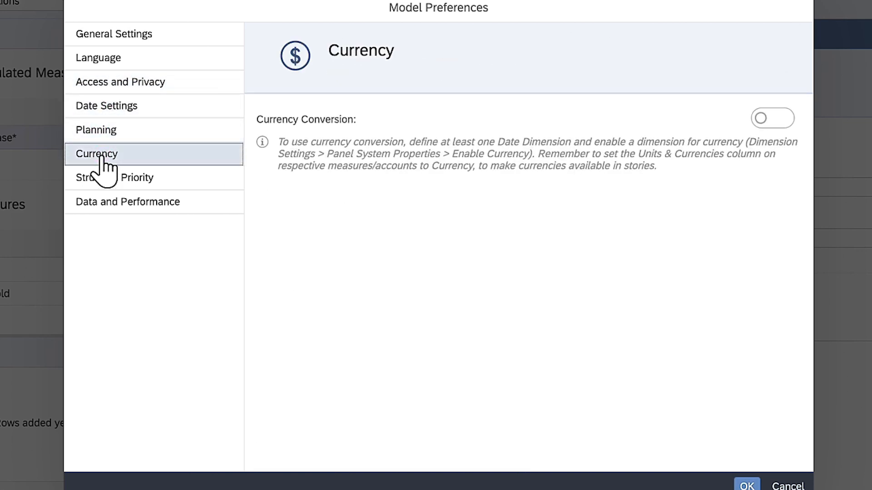
left_click(100, 180)
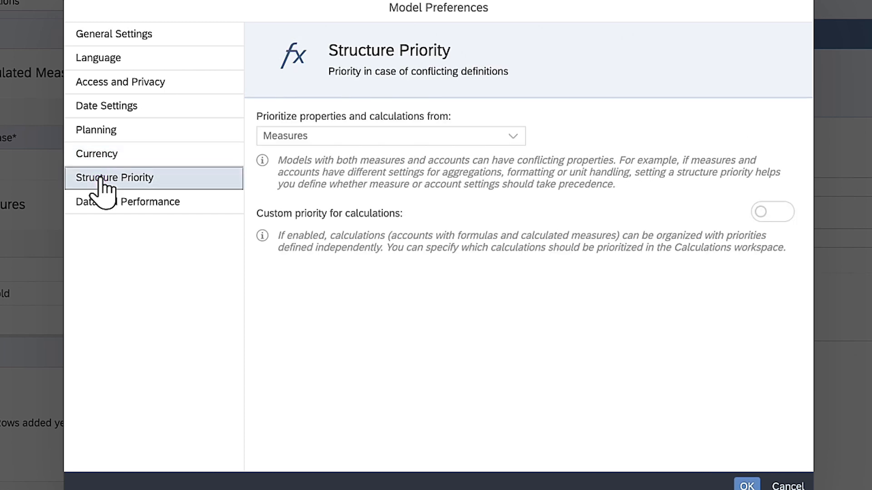
left_click(100, 208)
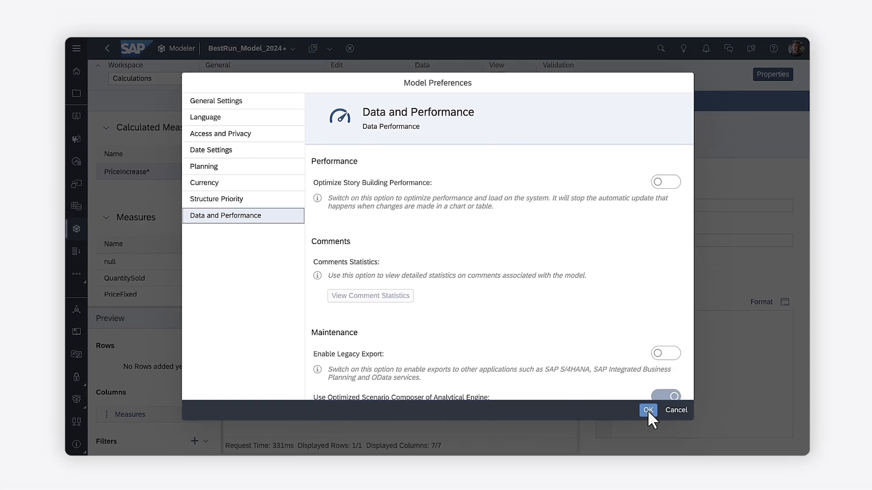
left_click(747, 487)
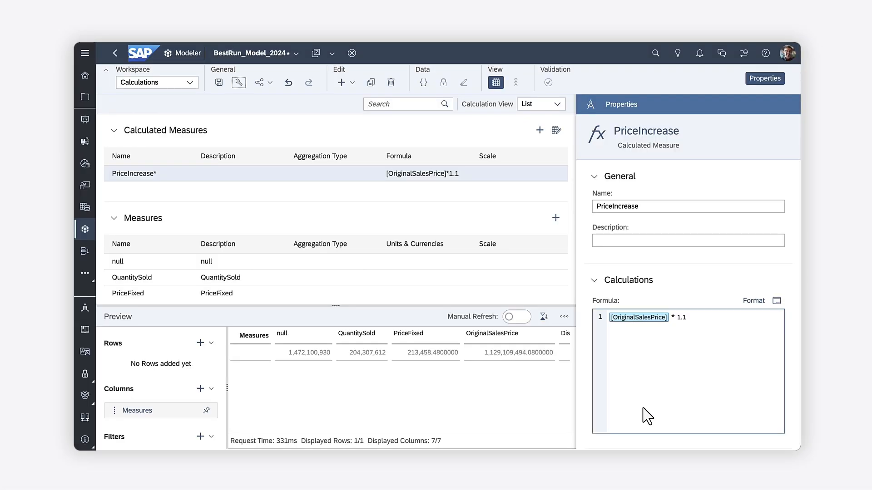
Save the model and switch its workspace to Data Management.
left_click(219, 82)
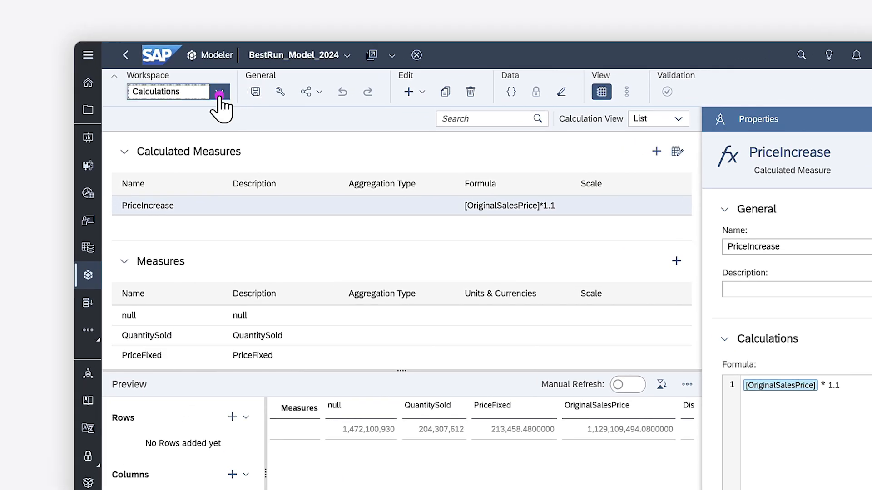
left_click(190, 82)
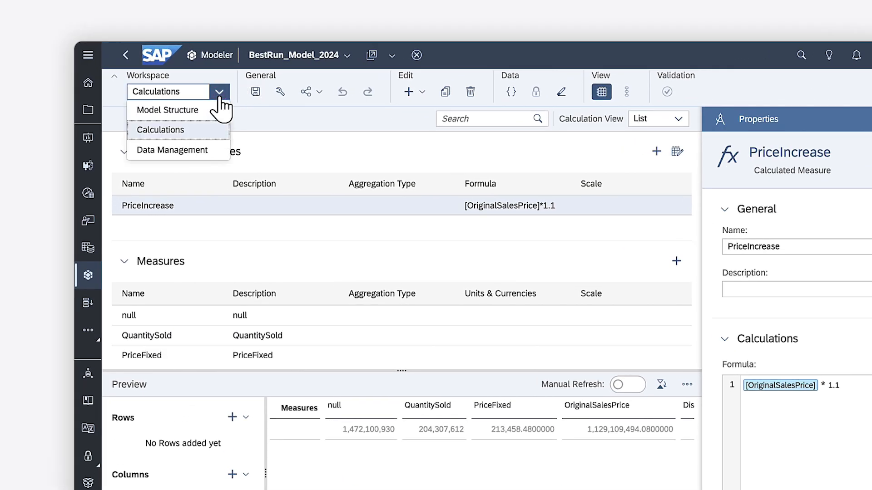
left_click(173, 152)
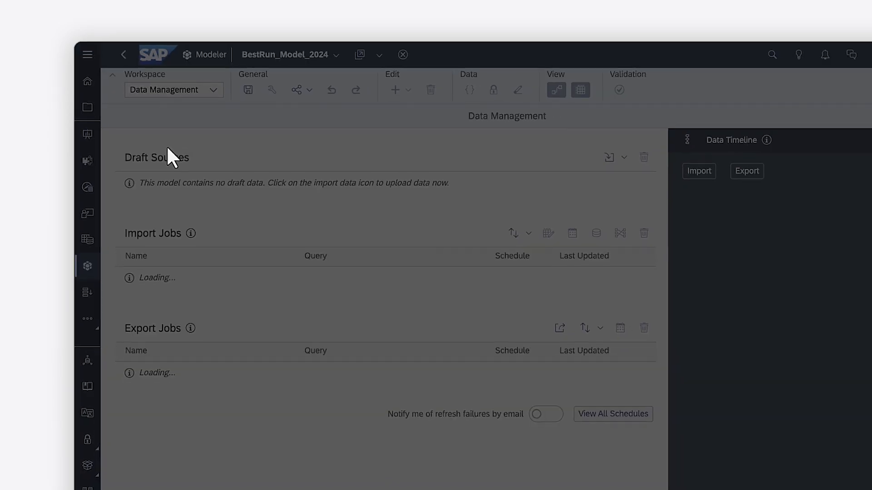